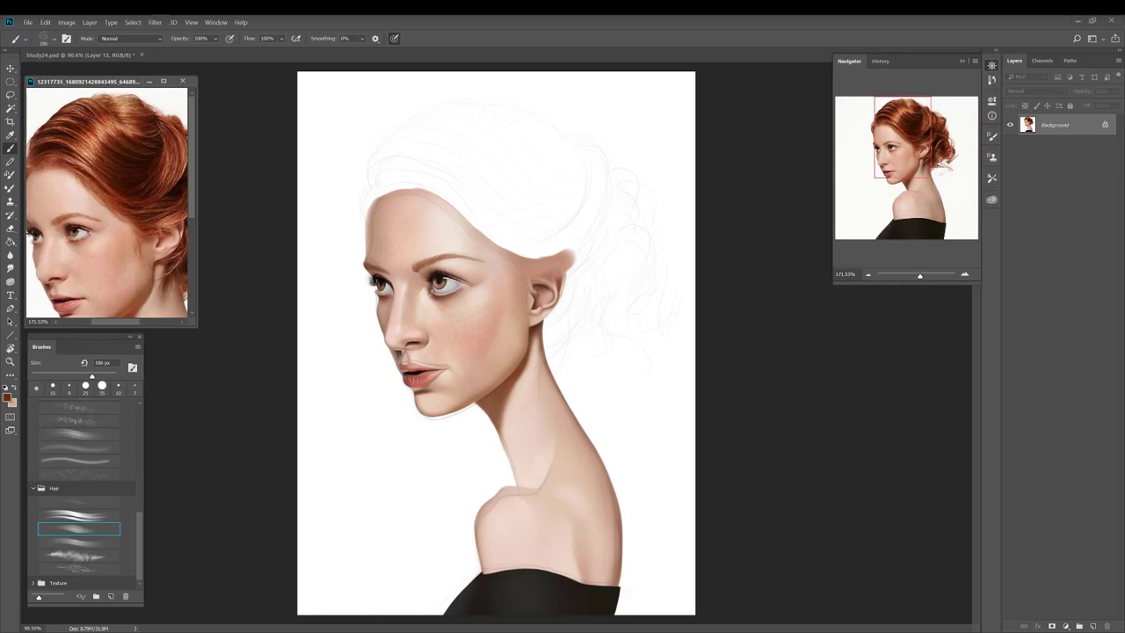
# Step: In Study24.psd, choose the first Paint brush at about 50 px and set its smoothing to 19%
pyautogui.click(81, 54)
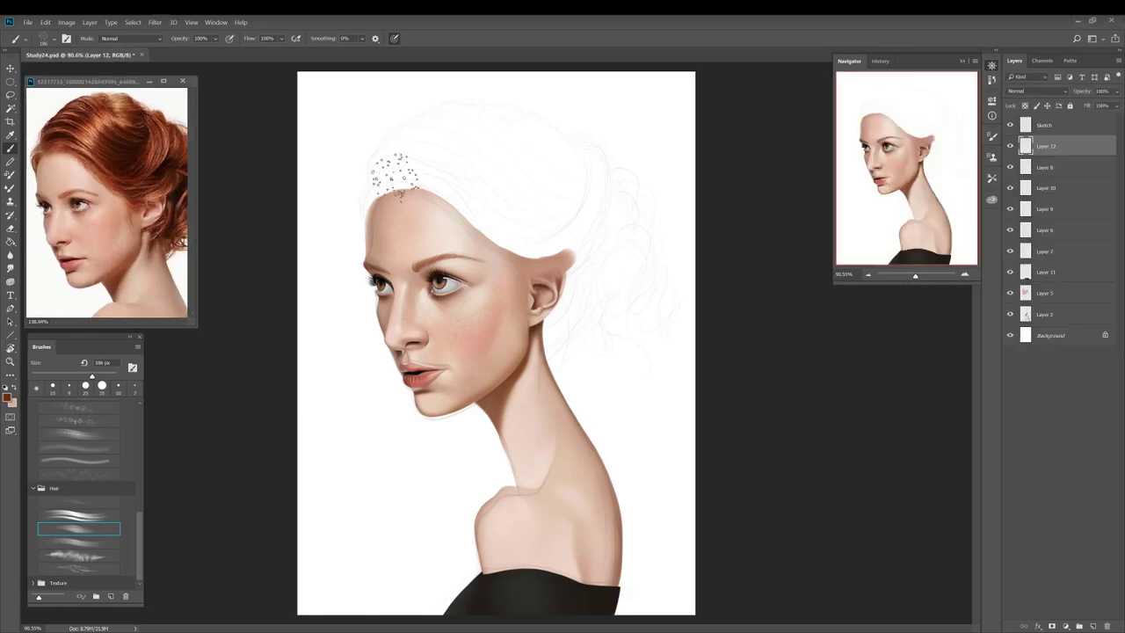
pyautogui.moveTo(137, 538); pyautogui.dragTo(137, 412)
pyautogui.click(90, 479)
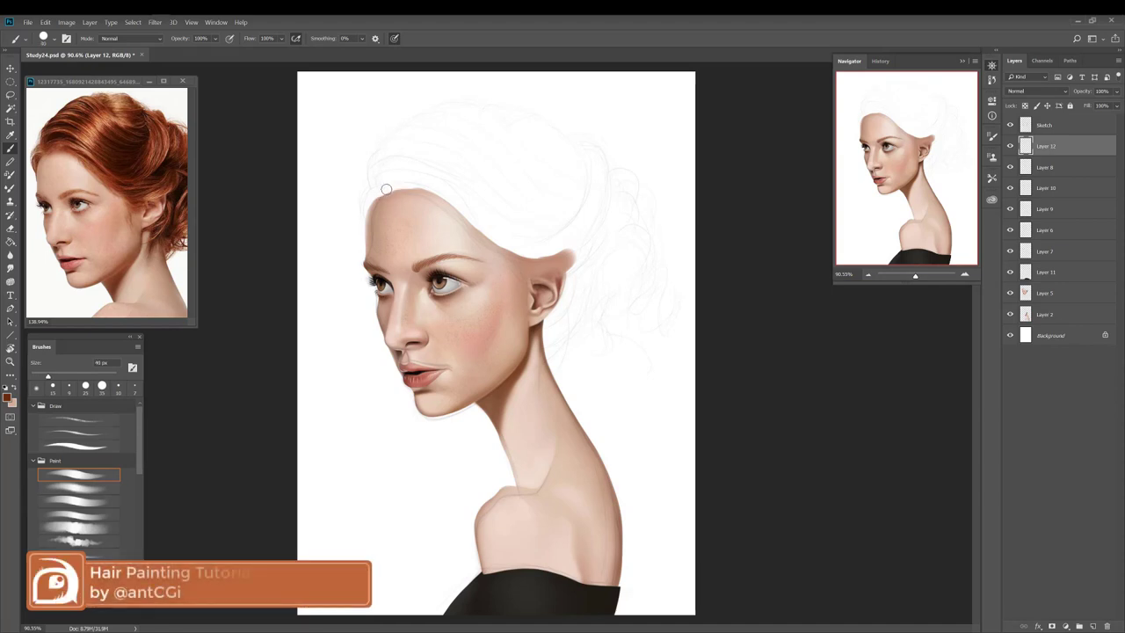
pyautogui.press(']')
pyautogui.press(']')
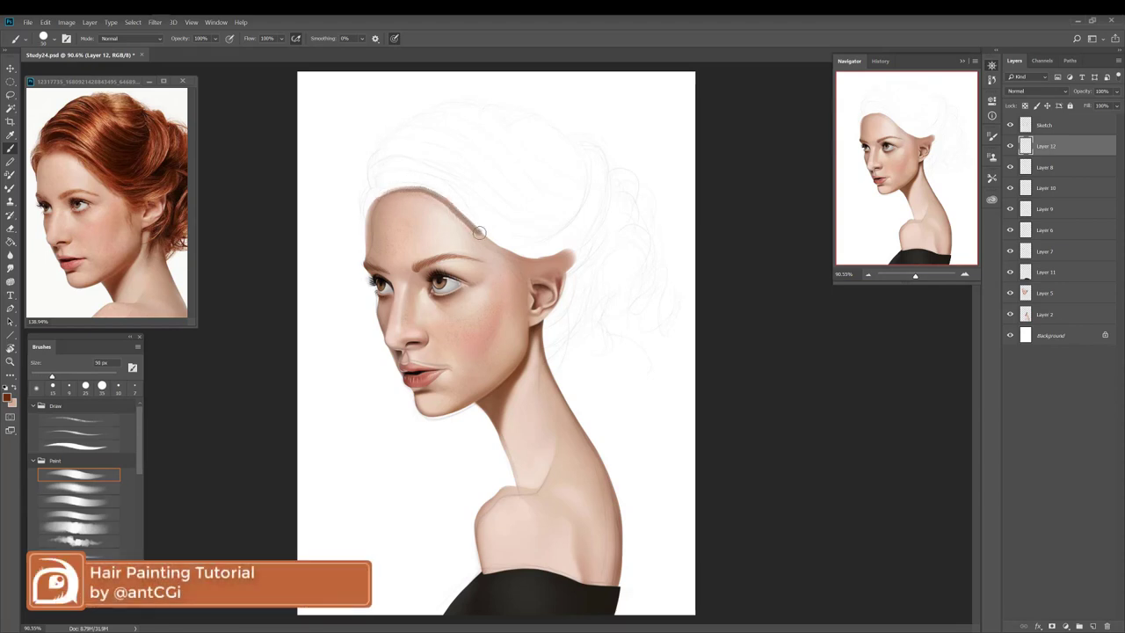
pyautogui.click(361, 38)
pyautogui.moveTo(362, 50); pyautogui.dragTo(372, 50)
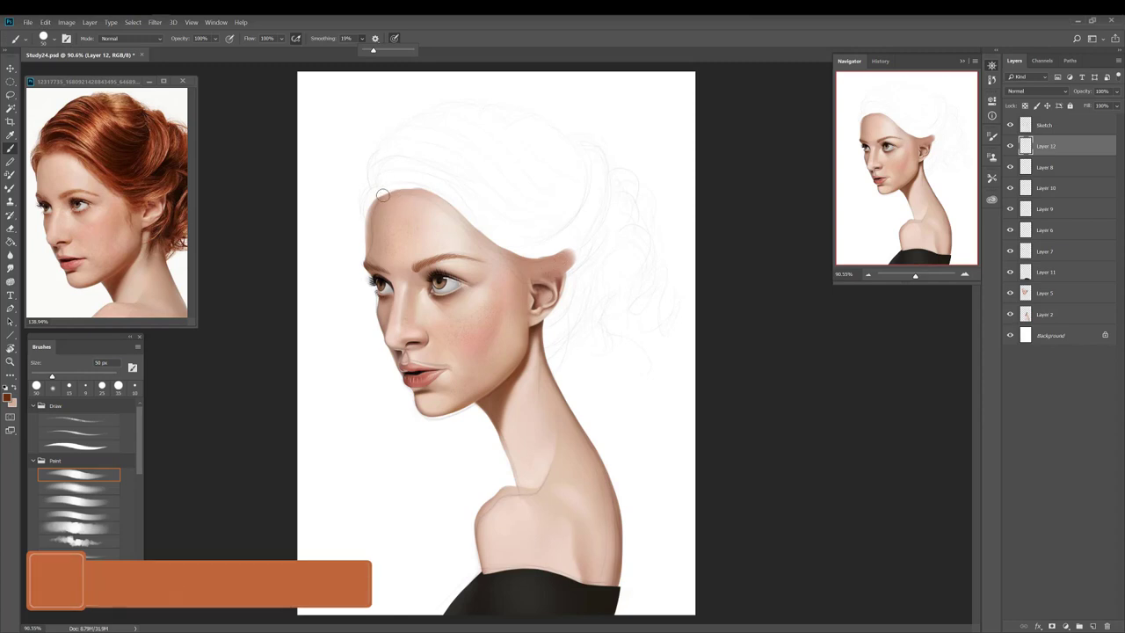
# Step: Paint dark brown outlines along the hairline from forehead to above the ear and along the crown of the hair on Layer 12
pyautogui.moveTo(382, 194)
pyautogui.mouseDown()
pyautogui.moveTo(439, 188)
pyautogui.moveTo(501, 242)
pyautogui.moveTo(595, 238)
pyautogui.mouseUp()
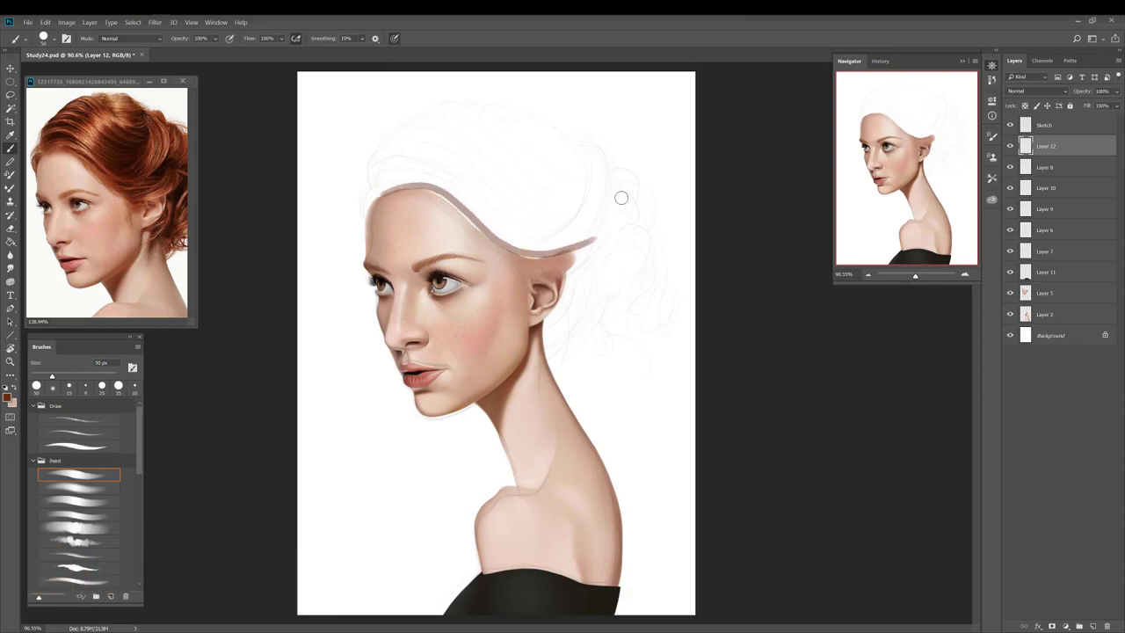
pyautogui.moveTo(392, 189)
pyautogui.mouseDown()
pyautogui.moveTo(558, 253)
pyautogui.moveTo(596, 239)
pyautogui.mouseUp()
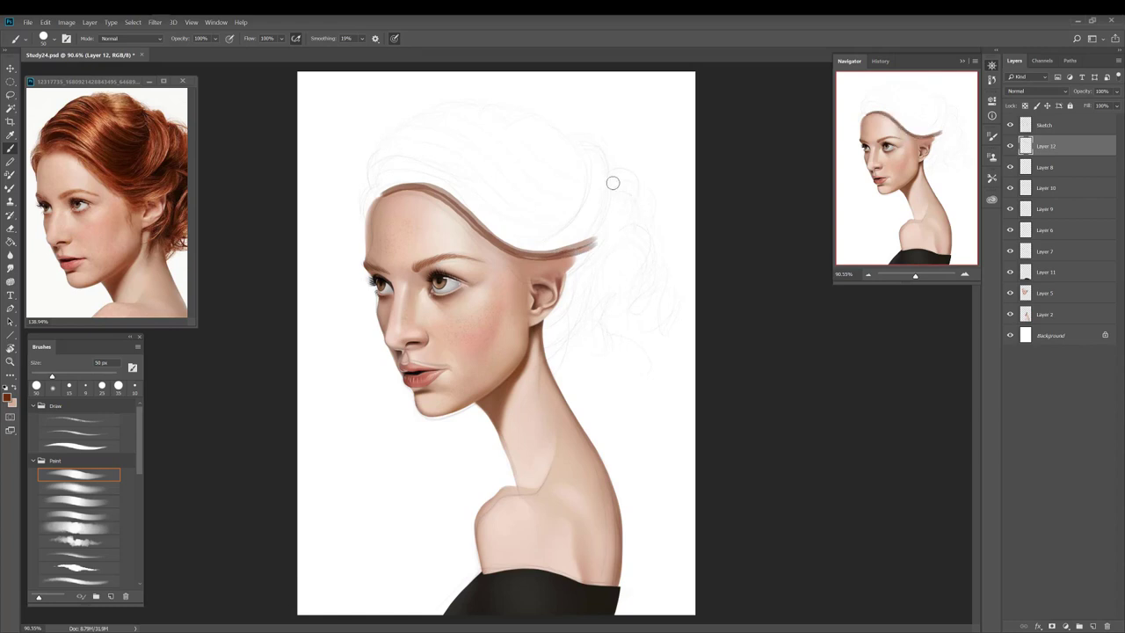
pyautogui.moveTo(383, 191)
pyautogui.mouseDown()
pyautogui.moveTo(447, 193)
pyautogui.moveTo(519, 250)
pyautogui.moveTo(597, 238)
pyautogui.mouseUp()
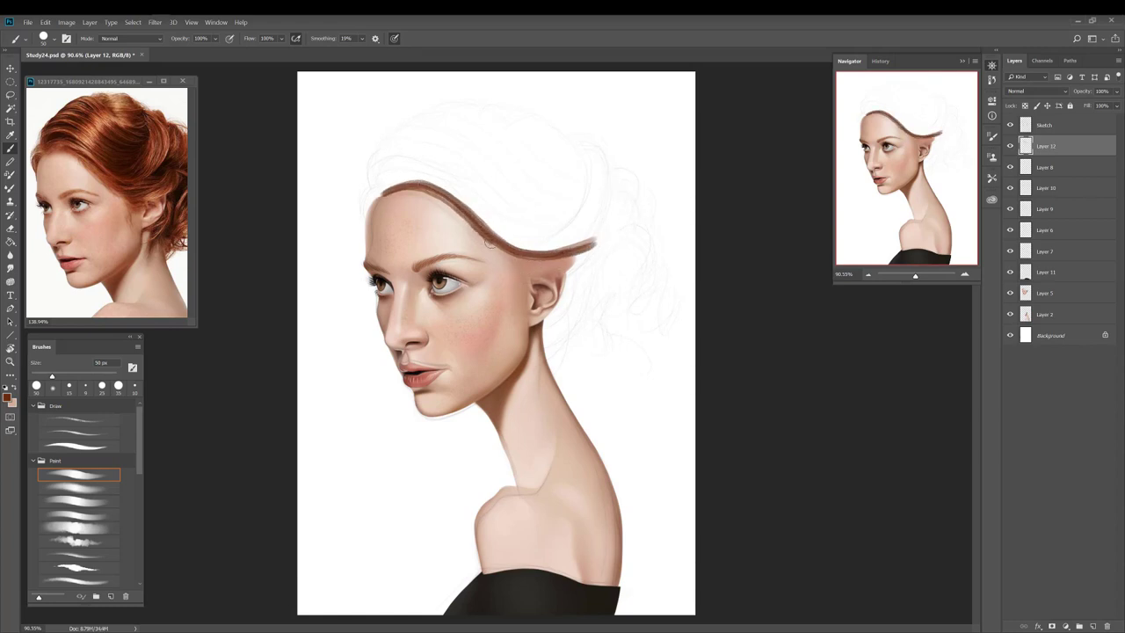
pyautogui.moveTo(525, 252); pyautogui.dragTo(593, 242)
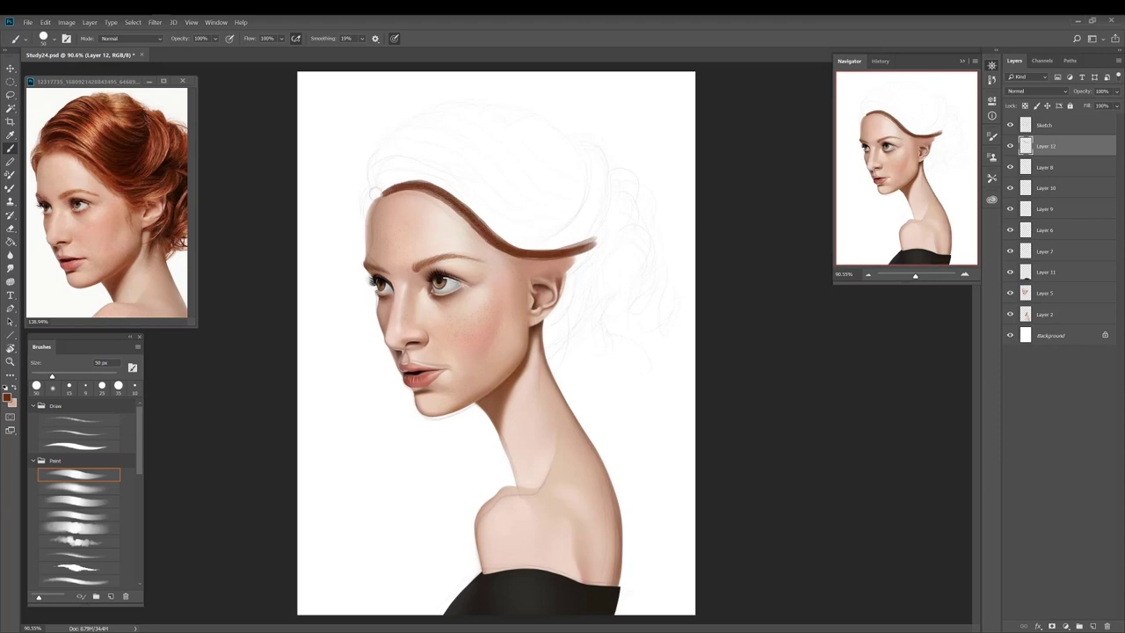
pyautogui.moveTo(376, 189)
pyautogui.mouseDown()
pyautogui.moveTo(406, 129)
pyautogui.moveTo(442, 103)
pyautogui.moveTo(495, 109)
pyautogui.mouseUp()
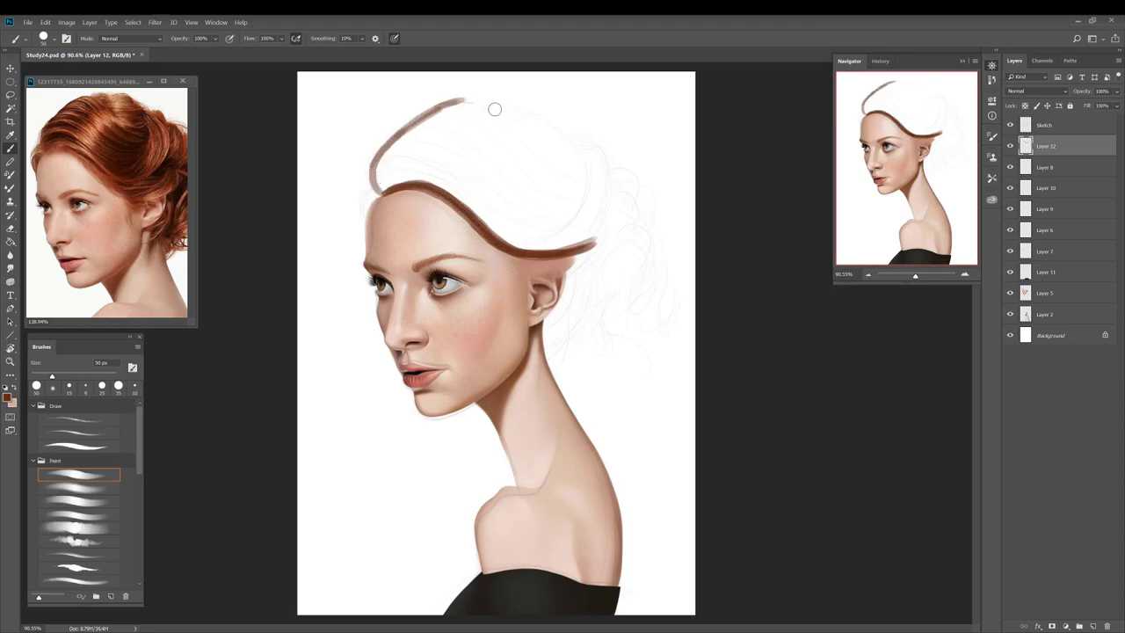
pyautogui.moveTo(548, 156)
pyautogui.mouseDown()
pyautogui.moveTo(582, 140)
pyautogui.moveTo(538, 149)
pyautogui.moveTo(477, 111)
pyautogui.moveTo(408, 119)
pyautogui.mouseUp()
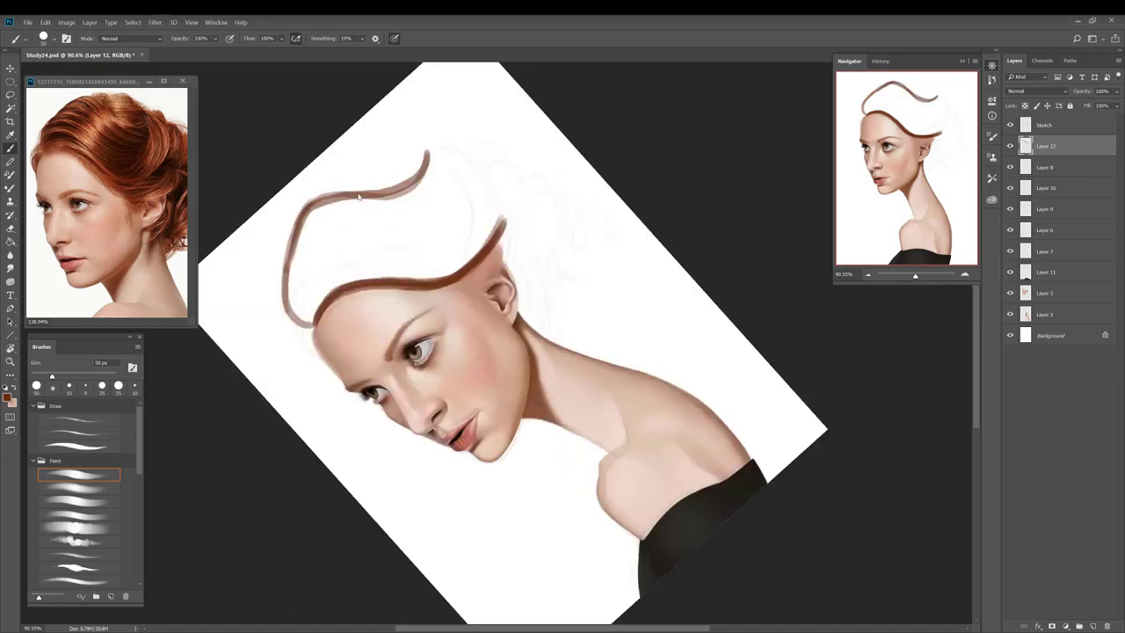
# Step: Thicken the brown hair outlines using the third Paint brush and begin shading the area behind the forehead
pyautogui.click(97, 499)
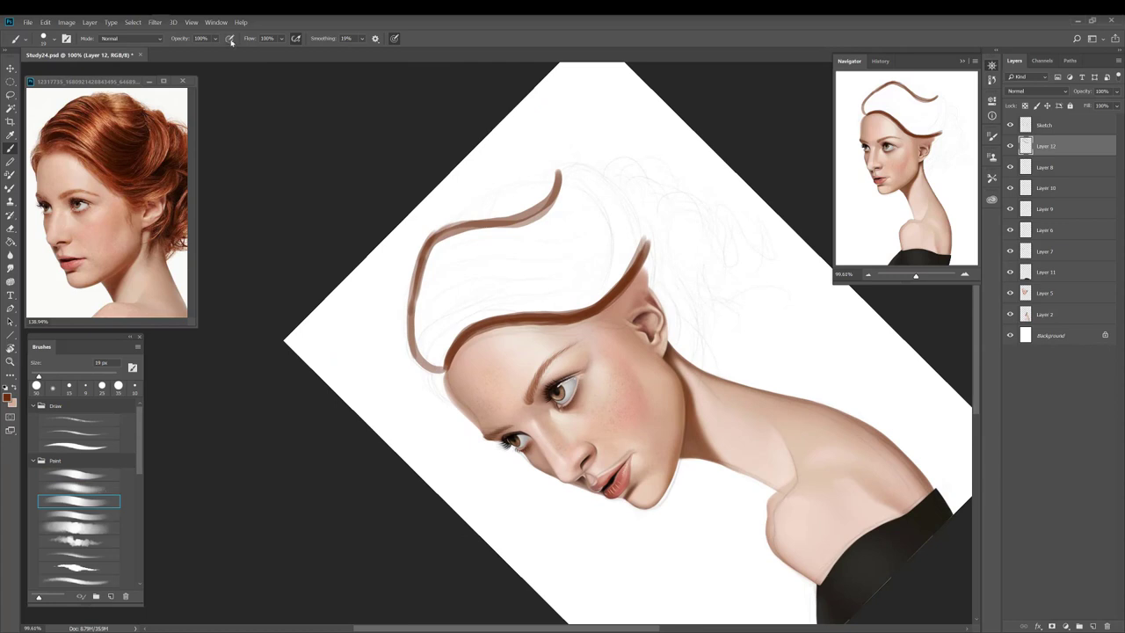
pyautogui.moveTo(437, 360)
pyautogui.mouseDown()
pyautogui.moveTo(419, 314)
pyautogui.moveTo(452, 234)
pyautogui.moveTo(512, 228)
pyautogui.moveTo(570, 176)
pyautogui.mouseUp()
pyautogui.moveTo(451, 245)
pyautogui.mouseDown()
pyautogui.moveTo(461, 338)
pyautogui.moveTo(439, 355)
pyautogui.moveTo(522, 302)
pyautogui.moveTo(596, 295)
pyautogui.moveTo(646, 236)
pyautogui.moveTo(587, 303)
pyautogui.moveTo(503, 304)
pyautogui.mouseUp()
# Step: Enlarge the brush to 175 px and block in the main hair mass between the outlines with dark brown
pyautogui.press(']')
pyautogui.press(']')
pyautogui.press(']')
pyautogui.press(']')
pyautogui.press(']')
pyautogui.press(']')
pyautogui.press(']')
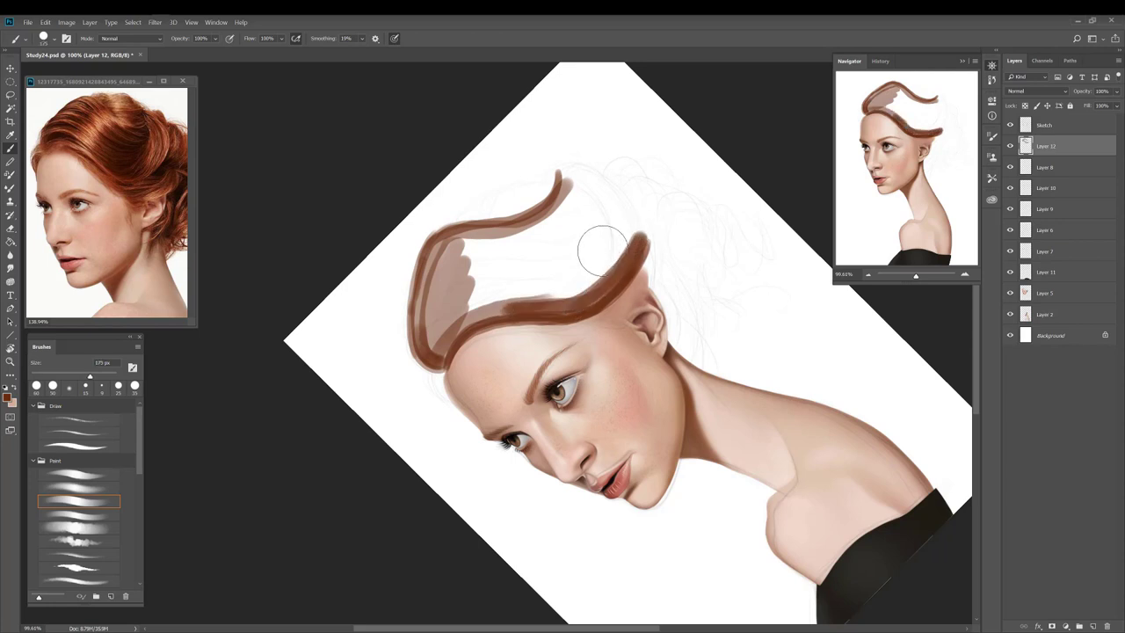
pyautogui.moveTo(502, 264)
pyautogui.mouseDown()
pyautogui.moveTo(555, 239)
pyautogui.moveTo(445, 277)
pyautogui.moveTo(435, 237)
pyautogui.mouseUp()
pyautogui.moveTo(497, 283)
pyautogui.mouseDown()
pyautogui.moveTo(570, 268)
pyautogui.moveTo(550, 281)
pyautogui.moveTo(470, 255)
pyautogui.moveTo(439, 262)
pyautogui.moveTo(426, 334)
pyautogui.moveTo(457, 325)
pyautogui.moveTo(443, 338)
pyautogui.moveTo(467, 311)
pyautogui.moveTo(457, 293)
pyautogui.moveTo(433, 312)
pyautogui.moveTo(432, 297)
pyautogui.mouseUp()
# Step: Remove the brush smoothing, then refine the front edge and fill the remaining light patches of the hair base with smaller brush sizes
pyautogui.click(361, 40)
pyautogui.moveTo(366, 51); pyautogui.dragTo(355, 51)
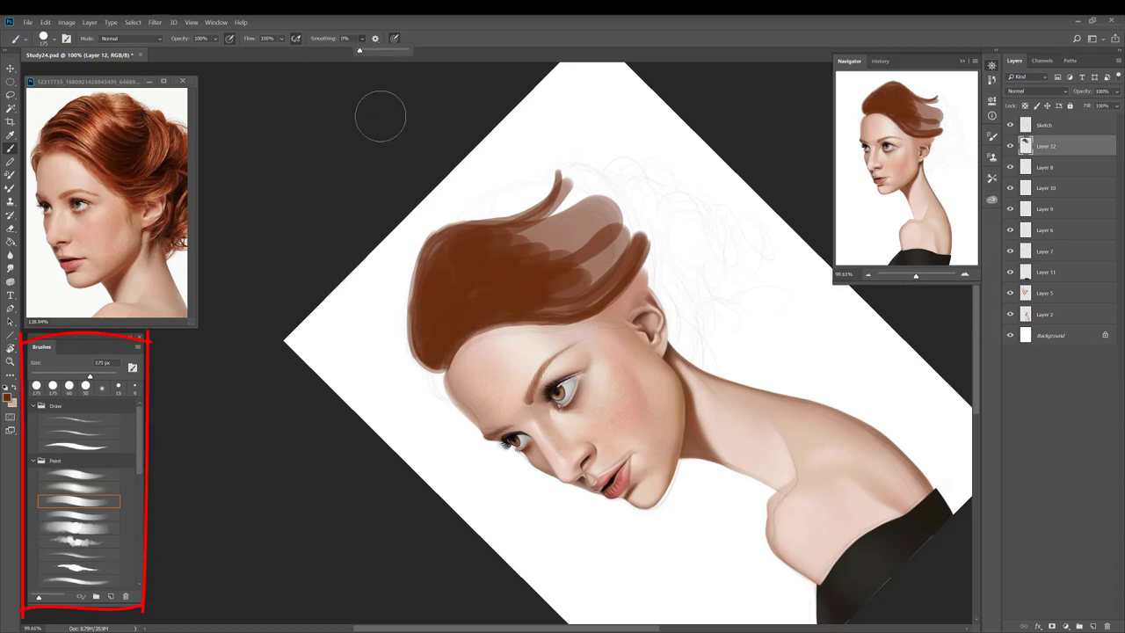
pyautogui.press('[')
pyautogui.press('[')
pyautogui.press('[')
pyautogui.press('[')
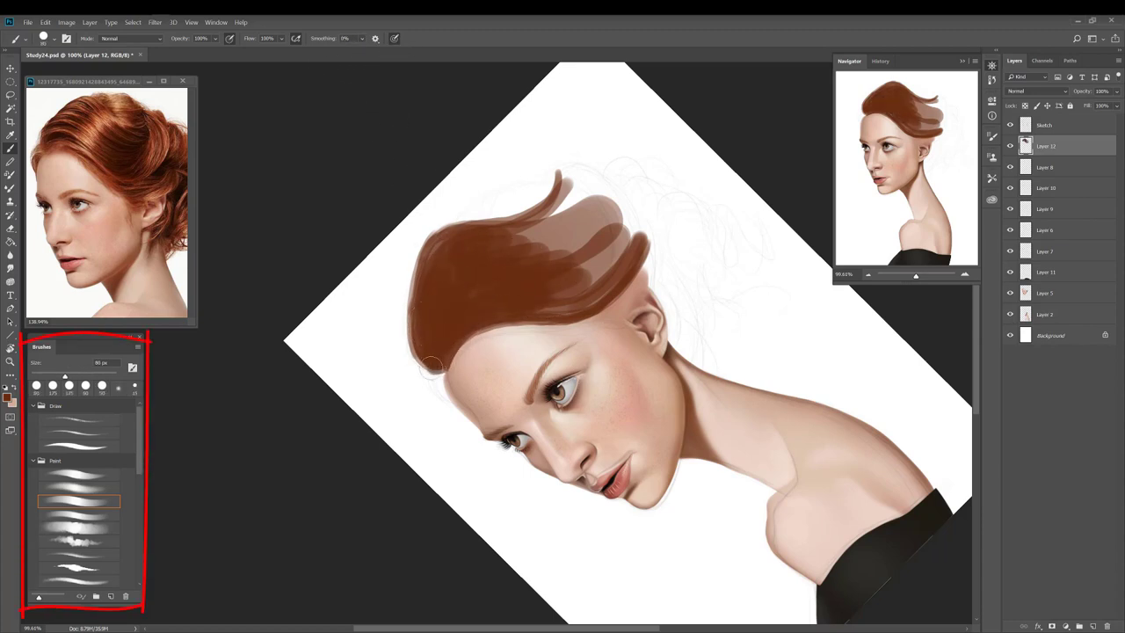
pyautogui.moveTo(431, 360)
pyautogui.mouseDown()
pyautogui.moveTo(411, 330)
pyautogui.moveTo(417, 289)
pyautogui.moveTo(442, 241)
pyautogui.moveTo(416, 298)
pyautogui.moveTo(415, 356)
pyautogui.mouseUp()
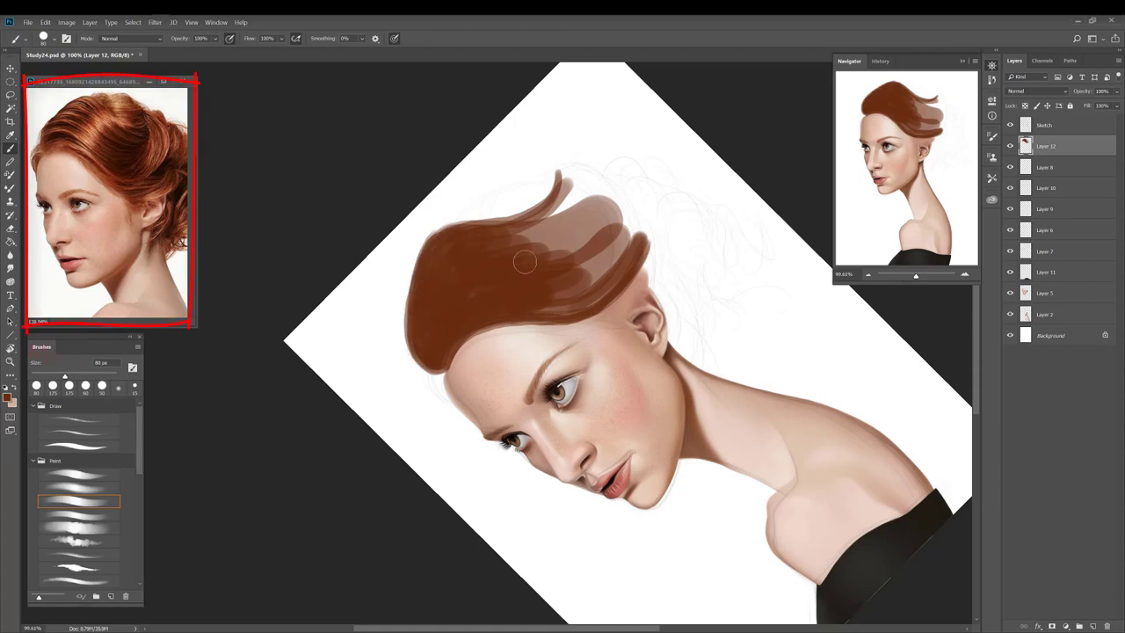
pyautogui.moveTo(421, 297)
pyautogui.mouseDown()
pyautogui.moveTo(438, 249)
pyautogui.moveTo(534, 215)
pyautogui.moveTo(554, 231)
pyautogui.moveTo(600, 223)
pyautogui.moveTo(577, 279)
pyautogui.moveTo(623, 266)
pyautogui.moveTo(611, 286)
pyautogui.moveTo(545, 312)
pyautogui.moveTo(491, 312)
pyautogui.moveTo(583, 305)
pyautogui.mouseUp()
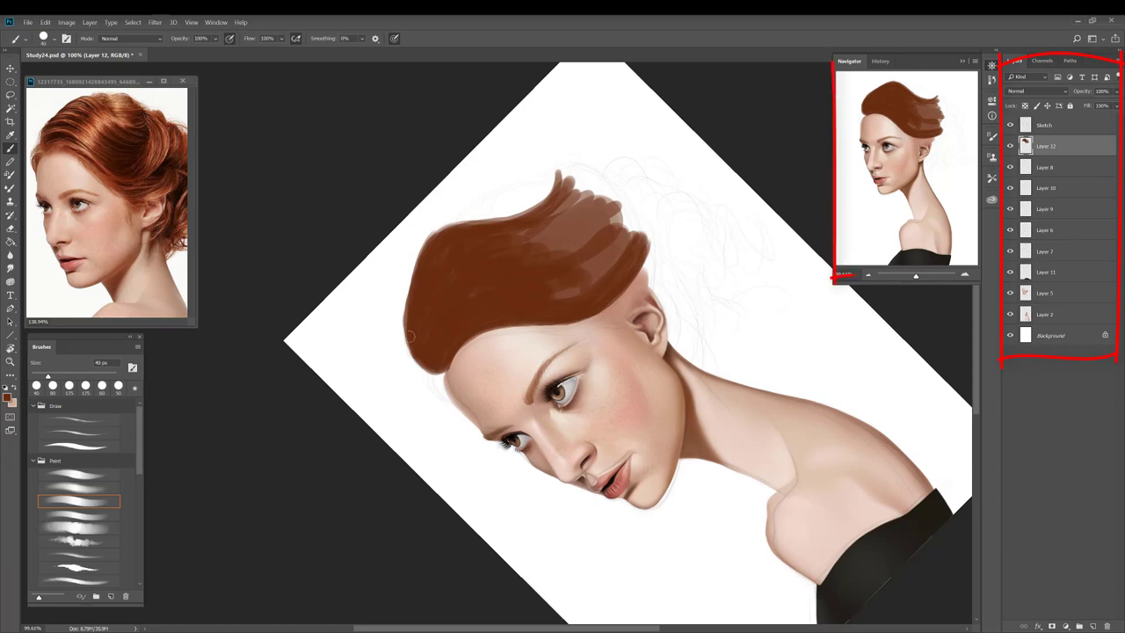
pyautogui.moveTo(409, 323); pyautogui.dragTo(430, 367)
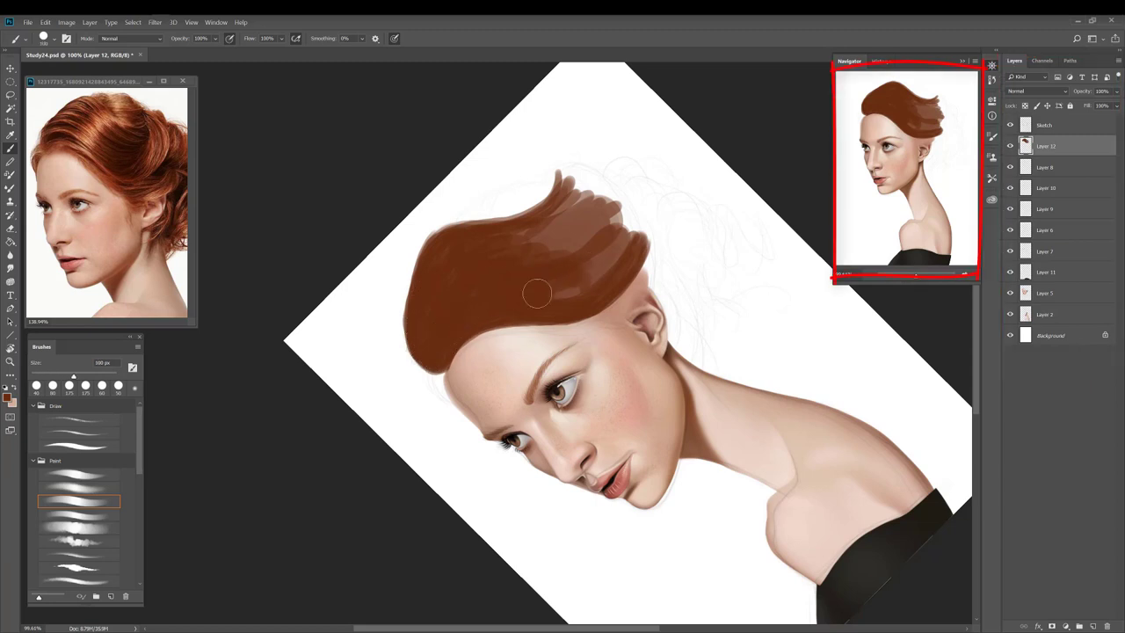
pyautogui.moveTo(537, 294)
pyautogui.mouseDown()
pyautogui.moveTo(626, 238)
pyautogui.moveTo(609, 251)
pyautogui.moveTo(554, 253)
pyautogui.moveTo(546, 216)
pyautogui.mouseUp()
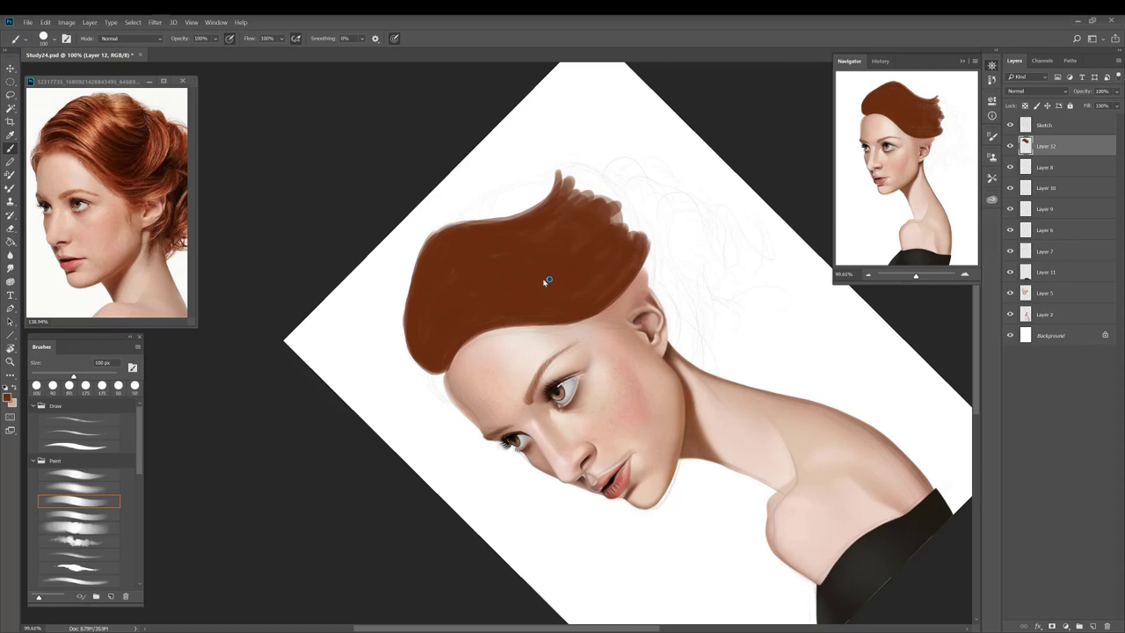
# Step: Straighten the canvas and paint the curved back section of the hair base, including its upturned tip, at 50 px
pyautogui.press('r')
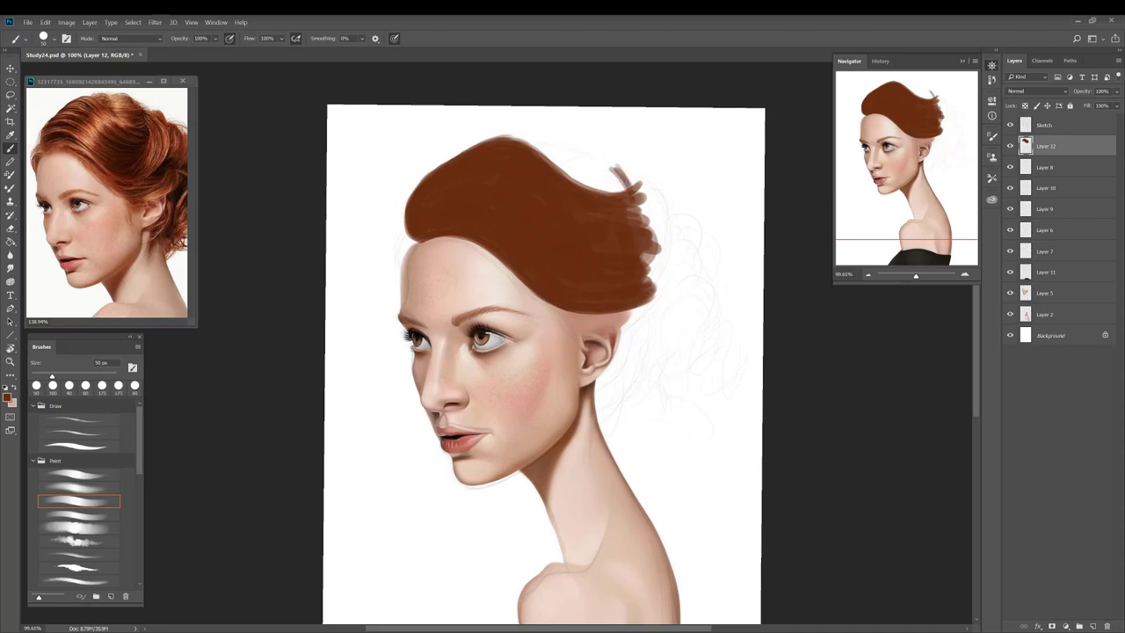
pyautogui.moveTo(610, 166)
pyautogui.mouseDown()
pyautogui.moveTo(662, 201)
pyautogui.moveTo(654, 281)
pyautogui.mouseUp()
pyautogui.moveTo(669, 215); pyautogui.dragTo(652, 280)
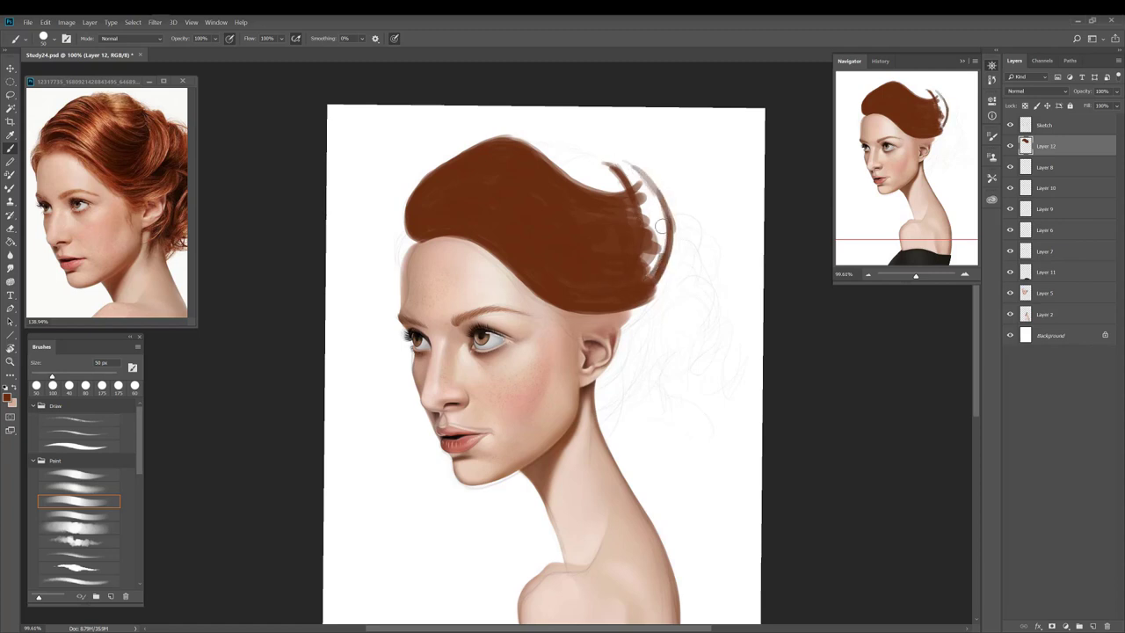
pyautogui.moveTo(635, 172); pyautogui.dragTo(662, 273)
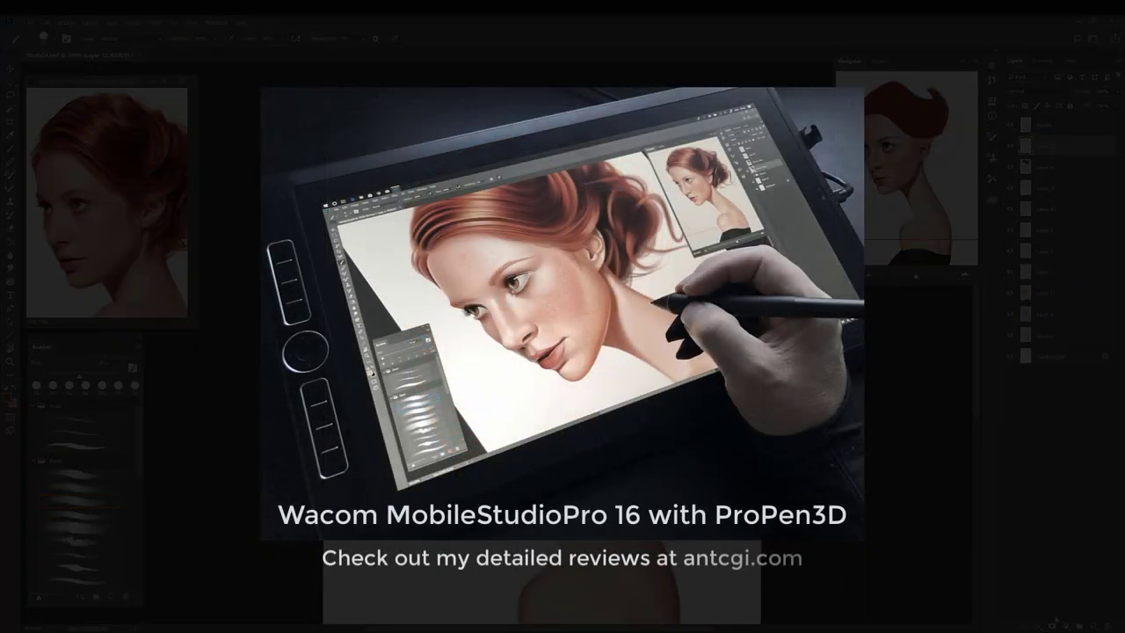
# Step: With a new layer above the brown hair base, set the foreground colour to the lighter orange-brown a9552e
pyautogui.scroll(-5, 108, 562)
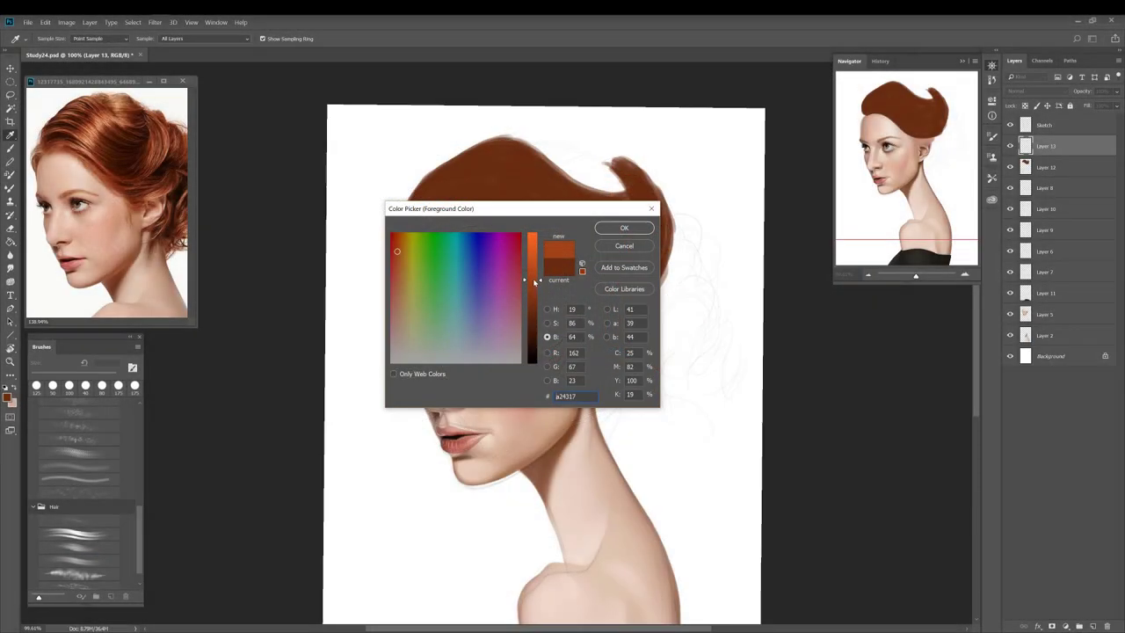
pyautogui.click(547, 323)
pyautogui.moveTo(534, 275); pyautogui.dragTo(532, 267)
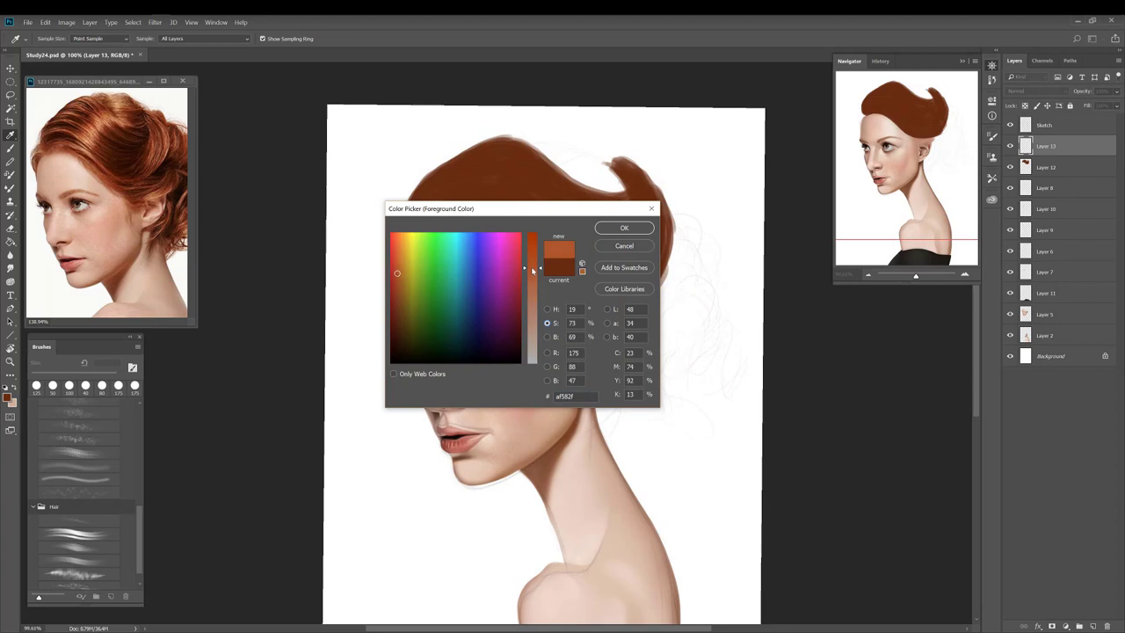
pyautogui.click(546, 336)
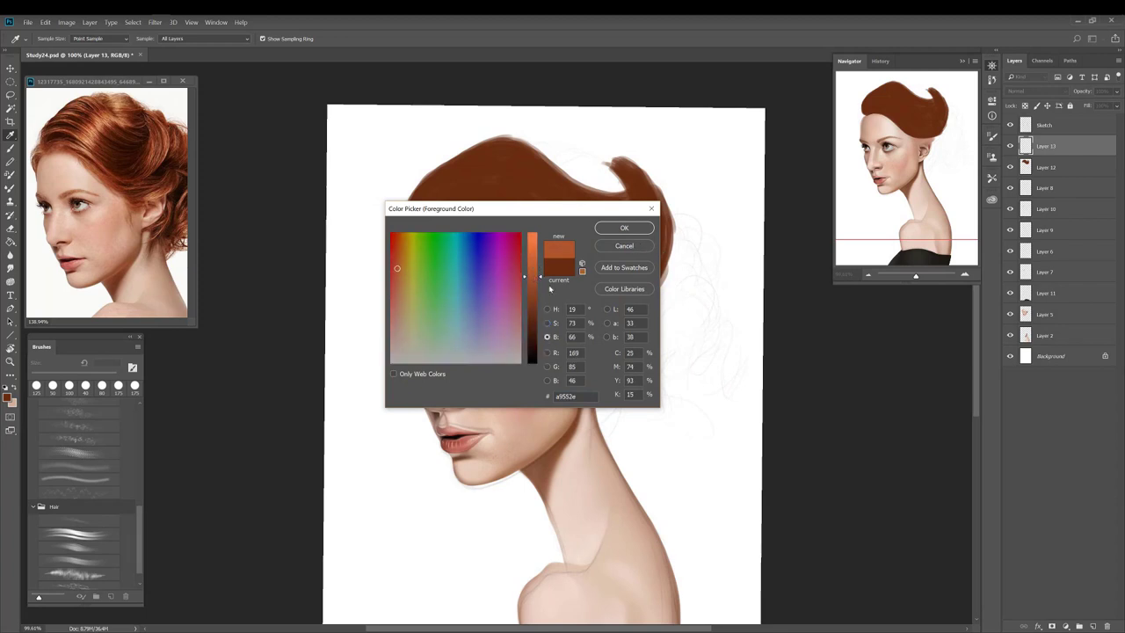
pyautogui.click(622, 228)
# Step: Paint lighter orange-brown strands following the hair's flow, using a Hair brush at about 150 px with 20% smoothing
pyautogui.press('b')
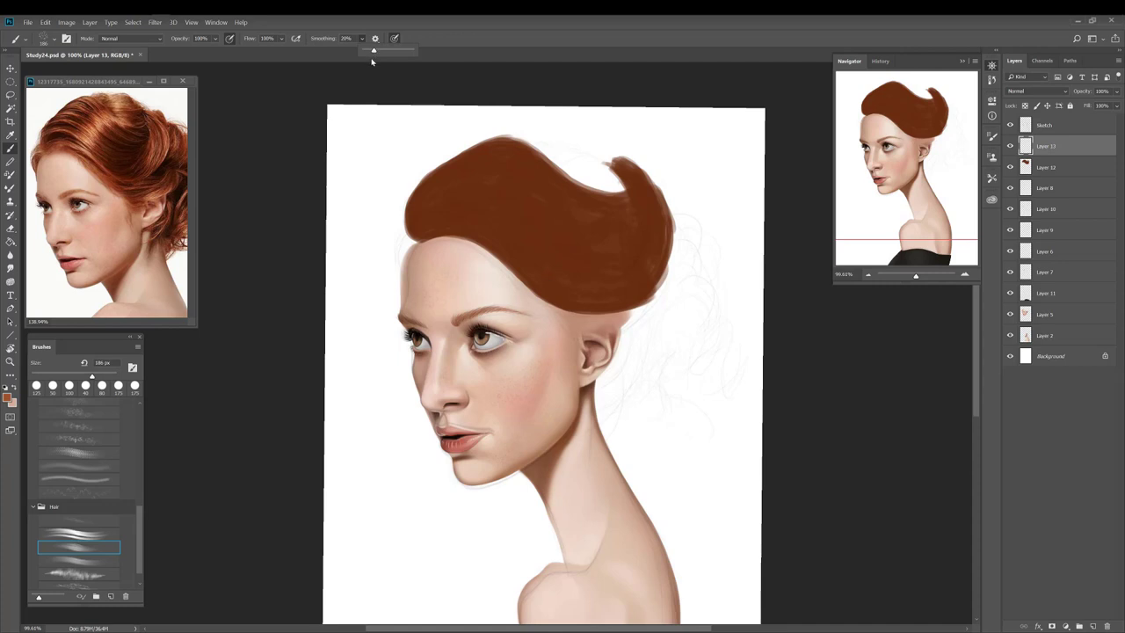
pyautogui.scroll(1, 372, 62)
pyautogui.press('[')
pyautogui.press('[')
pyautogui.press('[')
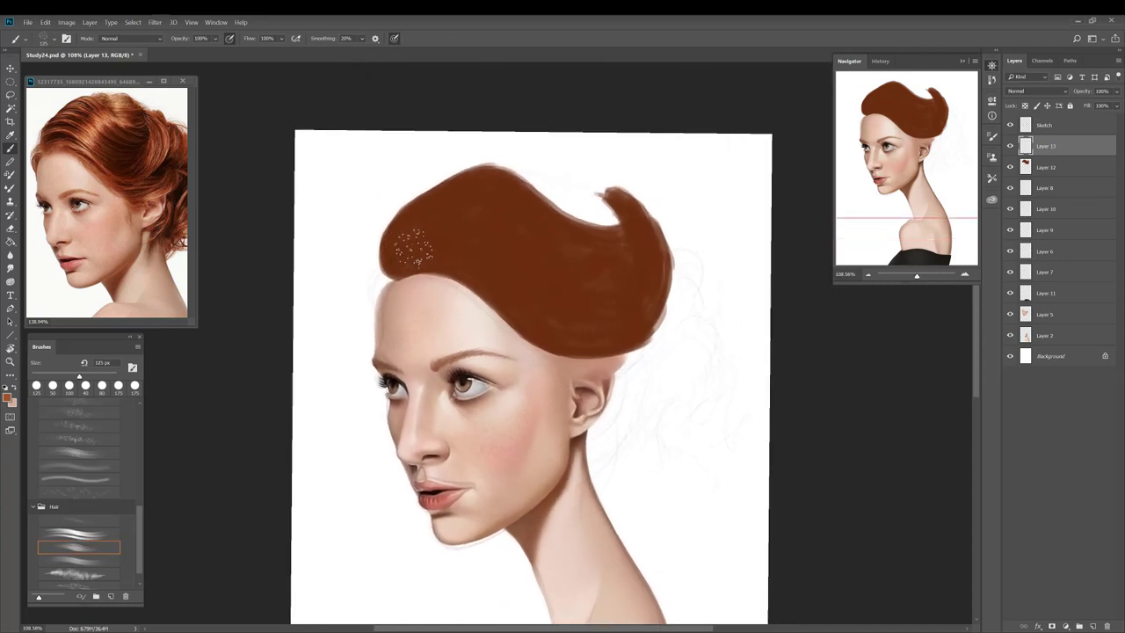
pyautogui.moveTo(406, 253)
pyautogui.mouseDown()
pyautogui.moveTo(463, 259)
pyautogui.moveTo(573, 333)
pyautogui.moveTo(610, 328)
pyautogui.moveTo(650, 270)
pyautogui.moveTo(615, 193)
pyautogui.mouseUp()
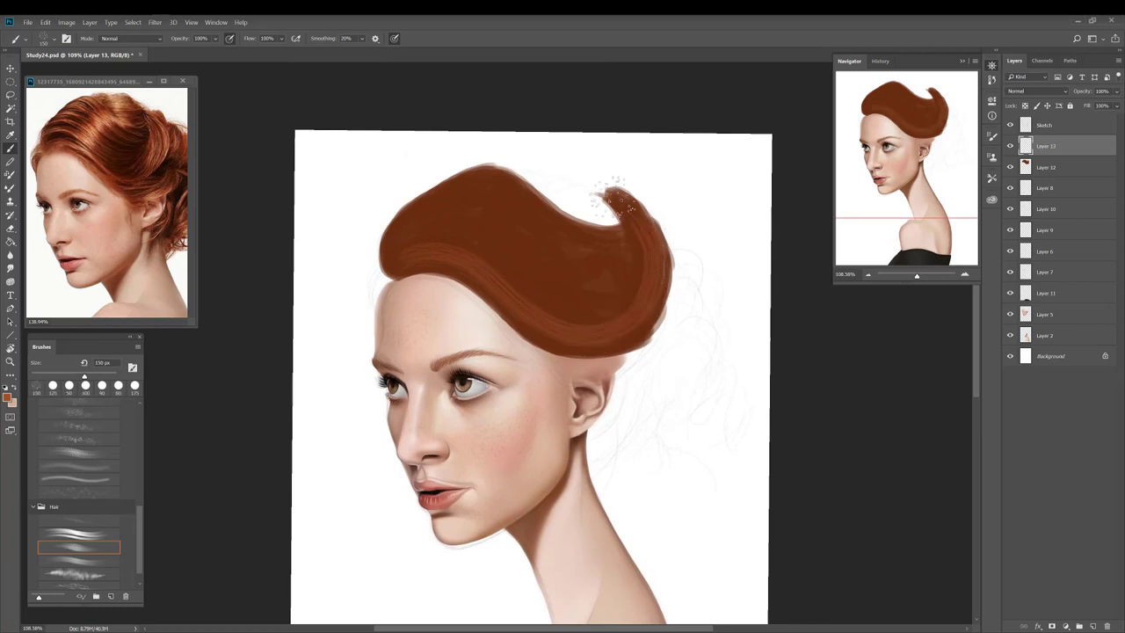
pyautogui.moveTo(420, 246)
pyautogui.mouseDown()
pyautogui.moveTo(620, 282)
pyautogui.moveTo(649, 228)
pyautogui.mouseUp()
pyautogui.moveTo(392, 250)
pyautogui.mouseDown()
pyautogui.moveTo(425, 214)
pyautogui.moveTo(485, 224)
pyautogui.moveTo(619, 299)
pyautogui.moveTo(636, 264)
pyautogui.mouseUp()
pyautogui.moveTo(429, 221)
pyautogui.mouseDown()
pyautogui.moveTo(468, 204)
pyautogui.moveTo(545, 251)
pyautogui.moveTo(640, 255)
pyautogui.mouseUp()
pyautogui.moveTo(437, 198)
pyautogui.mouseDown()
pyautogui.moveTo(510, 215)
pyautogui.moveTo(606, 263)
pyautogui.mouseUp()
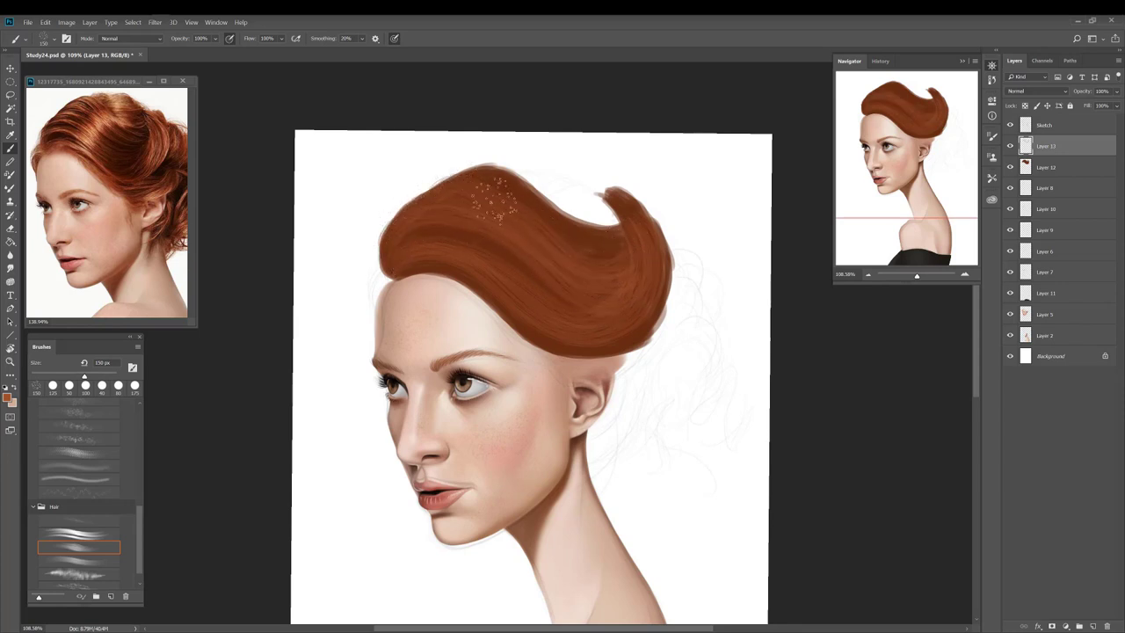
pyautogui.moveTo(464, 180)
pyautogui.mouseDown()
pyautogui.moveTo(532, 221)
pyautogui.moveTo(623, 232)
pyautogui.moveTo(538, 211)
pyautogui.moveTo(483, 174)
pyautogui.mouseUp()
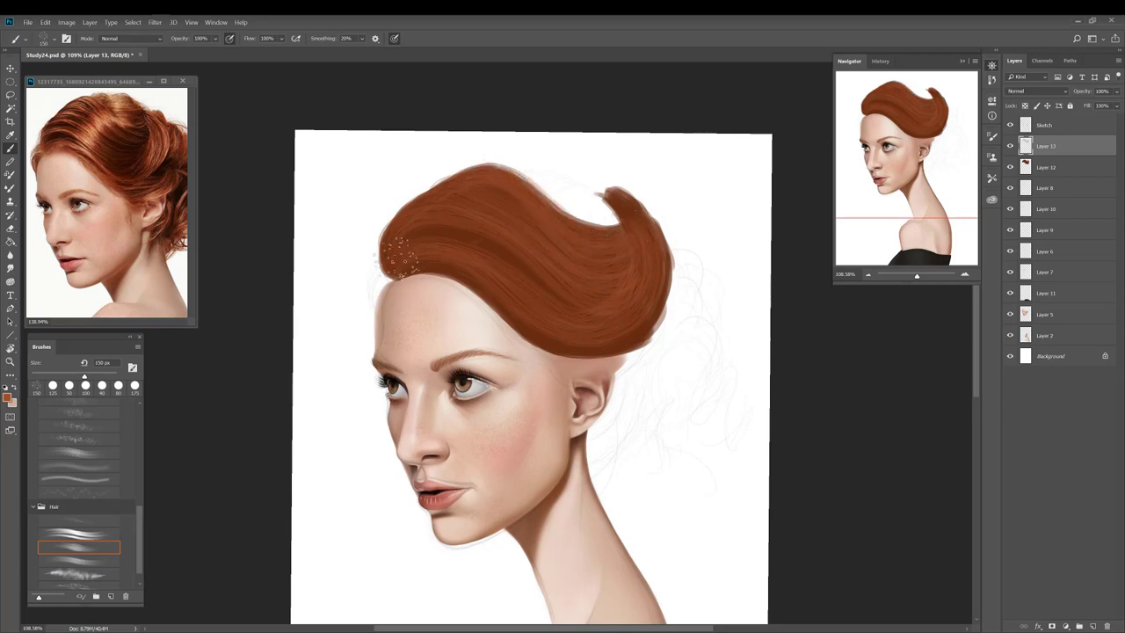
# Step: Build up denser strand strokes from the forehead to the back of the hair and soften its outer edges
pyautogui.moveTo(409, 240)
pyautogui.mouseDown()
pyautogui.moveTo(506, 255)
pyautogui.moveTo(585, 309)
pyautogui.mouseUp()
pyautogui.moveTo(398, 262)
pyautogui.mouseDown()
pyautogui.moveTo(478, 274)
pyautogui.moveTo(524, 316)
pyautogui.moveTo(576, 341)
pyautogui.moveTo(647, 295)
pyautogui.moveTo(572, 338)
pyautogui.moveTo(541, 330)
pyautogui.moveTo(594, 338)
pyautogui.moveTo(649, 295)
pyautogui.moveTo(623, 198)
pyautogui.mouseUp()
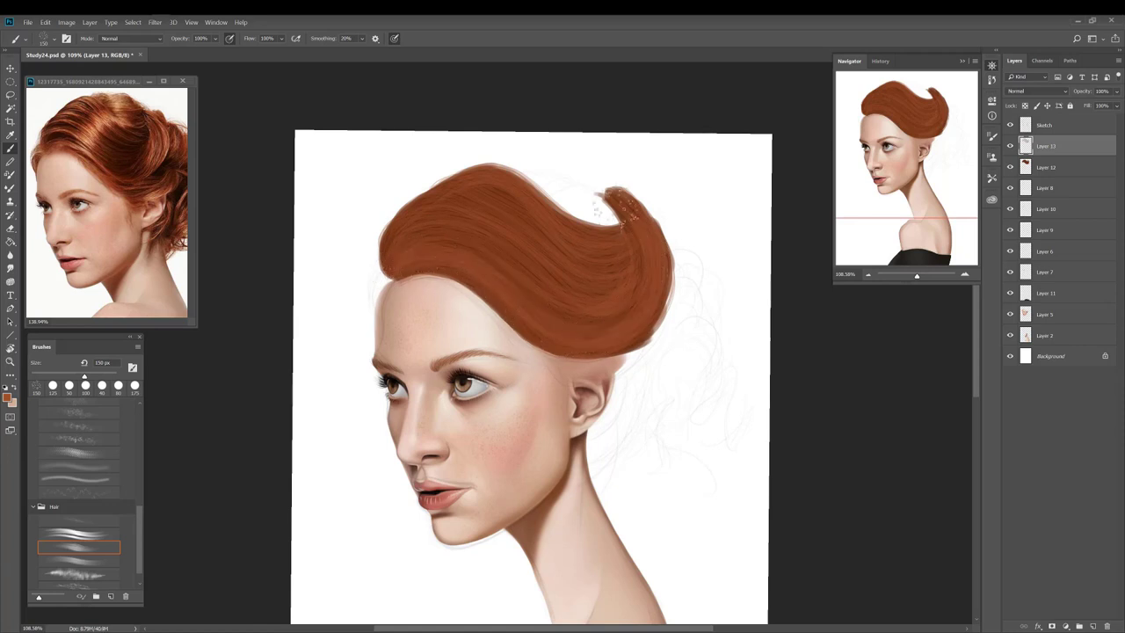
pyautogui.moveTo(392, 260)
pyautogui.mouseDown()
pyautogui.moveTo(441, 221)
pyautogui.moveTo(390, 239)
pyautogui.moveTo(448, 211)
pyautogui.moveTo(431, 195)
pyautogui.moveTo(471, 185)
pyautogui.moveTo(439, 195)
pyautogui.moveTo(474, 187)
pyautogui.moveTo(524, 200)
pyautogui.moveTo(476, 180)
pyautogui.moveTo(542, 202)
pyautogui.moveTo(478, 172)
pyautogui.moveTo(572, 242)
pyautogui.moveTo(540, 206)
pyautogui.mouseUp()
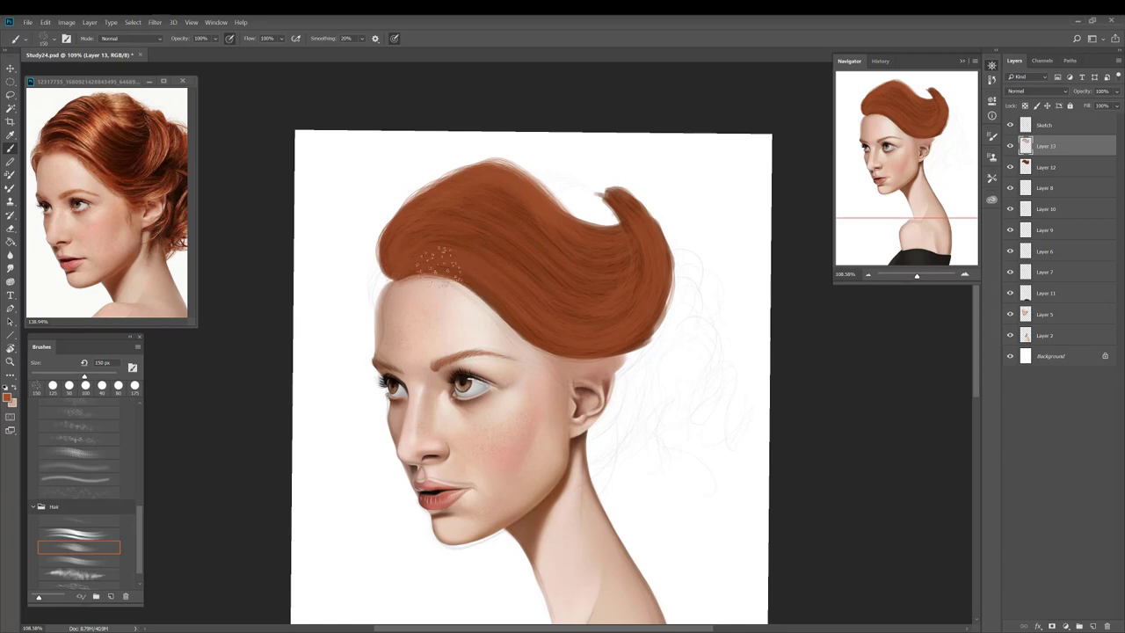
pyautogui.moveTo(439, 265)
pyautogui.mouseDown()
pyautogui.moveTo(566, 344)
pyautogui.moveTo(654, 301)
pyautogui.moveTo(606, 344)
pyautogui.mouseUp()
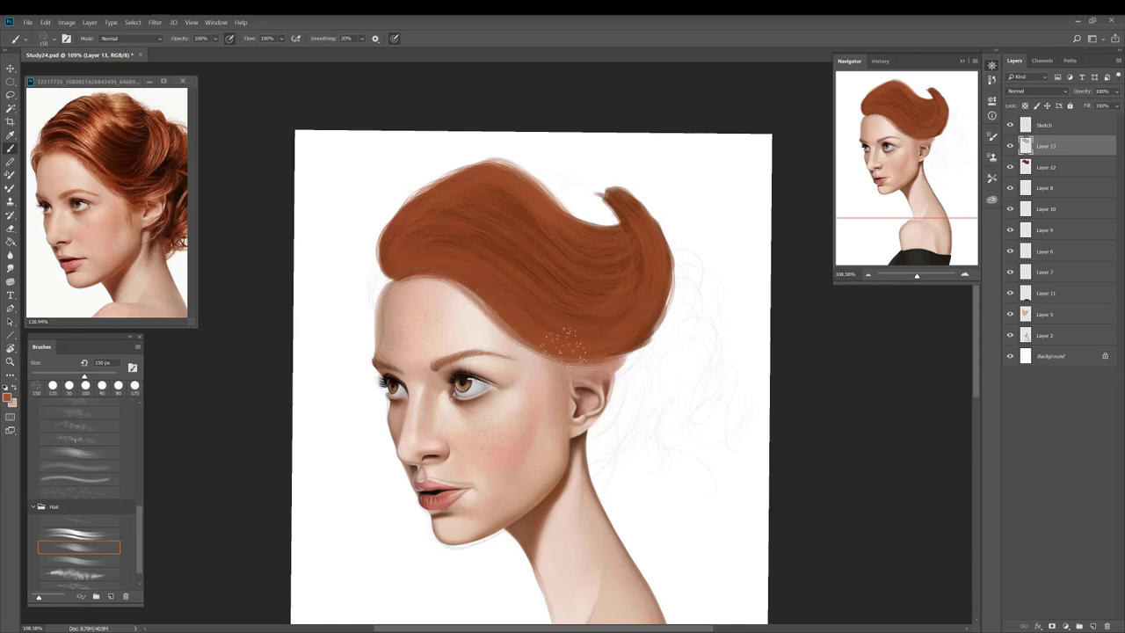
pyautogui.moveTo(652, 316); pyautogui.dragTo(660, 280)
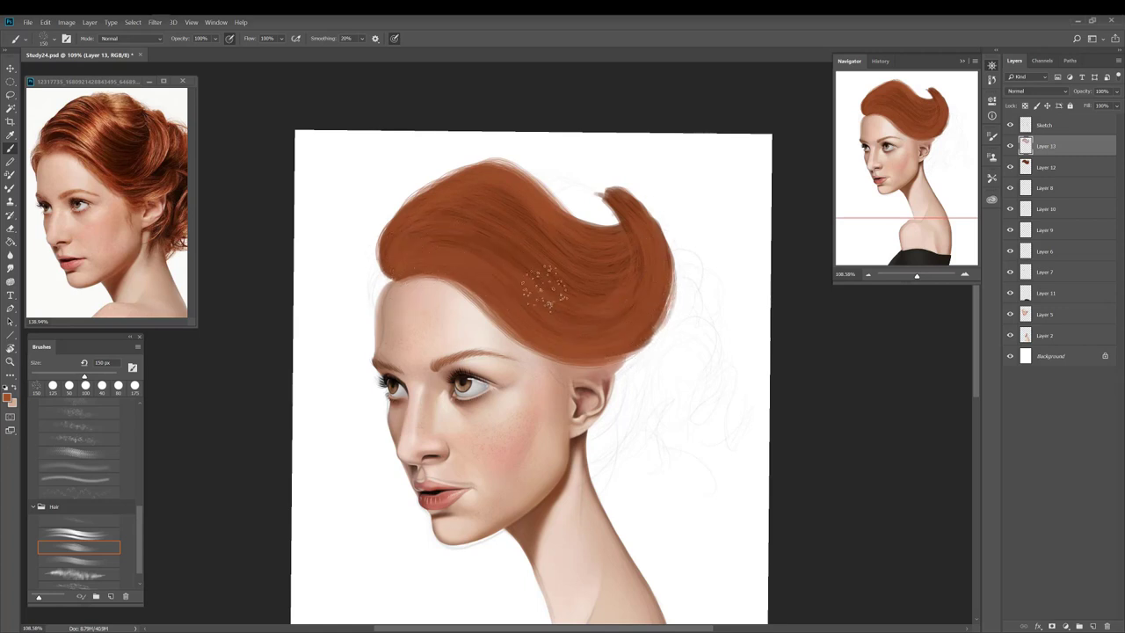
# Step: Add a new layer clipped to the lighter strand layer and select the soft brush from the Paint set
pyautogui.moveTo(141, 534); pyautogui.dragTo(138, 434)
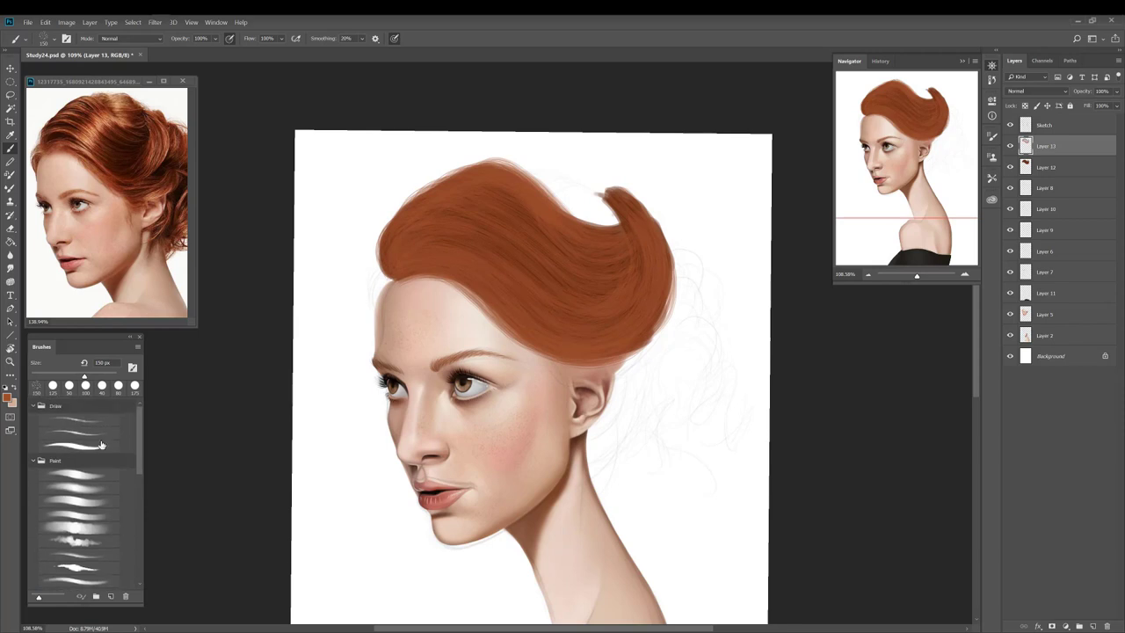
pyautogui.click(101, 440)
pyautogui.scroll(3, 498, 233)
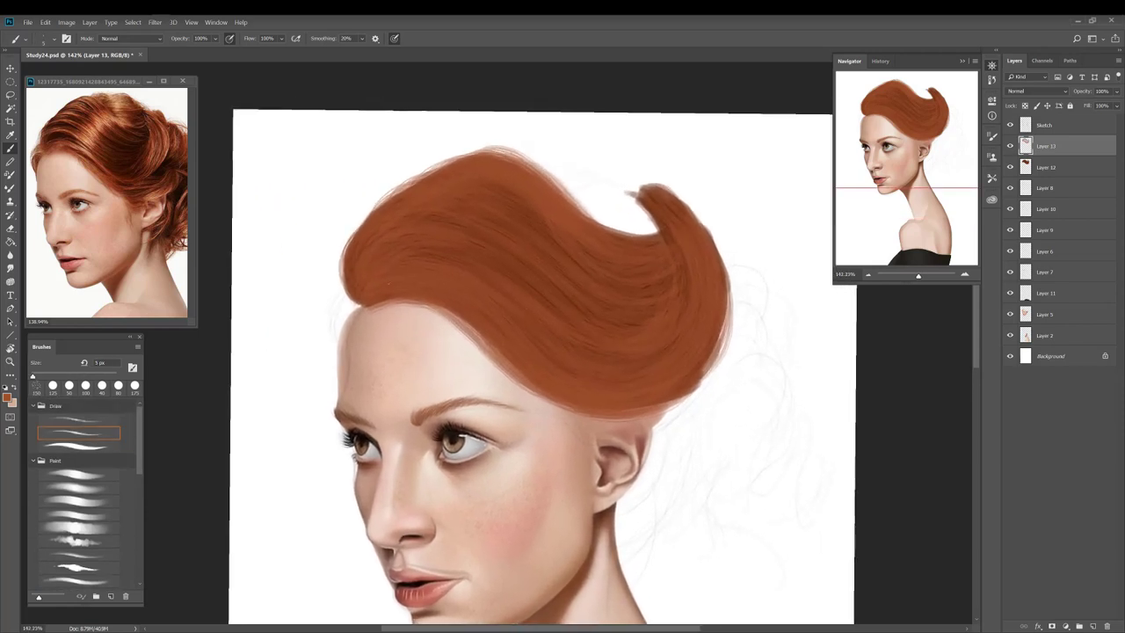
pyautogui.click(1092, 625)
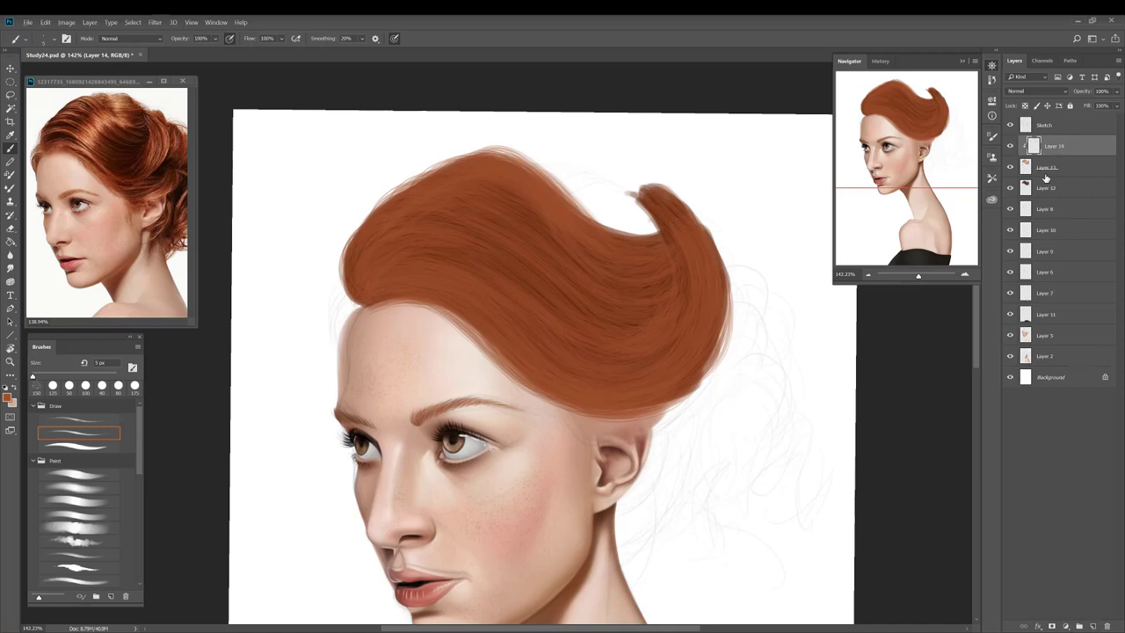
pyautogui.click(99, 485)
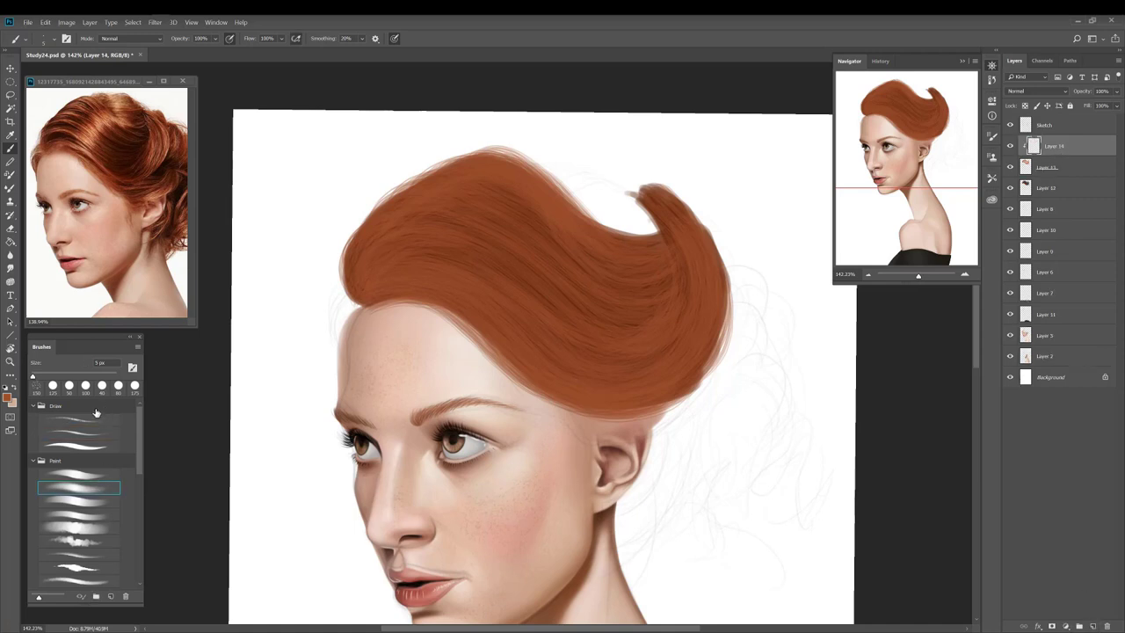
# Step: Darken the foreground colour to the deep brown 371c0f
pyautogui.click(7, 398)
pyautogui.moveTo(535, 310); pyautogui.dragTo(533, 336)
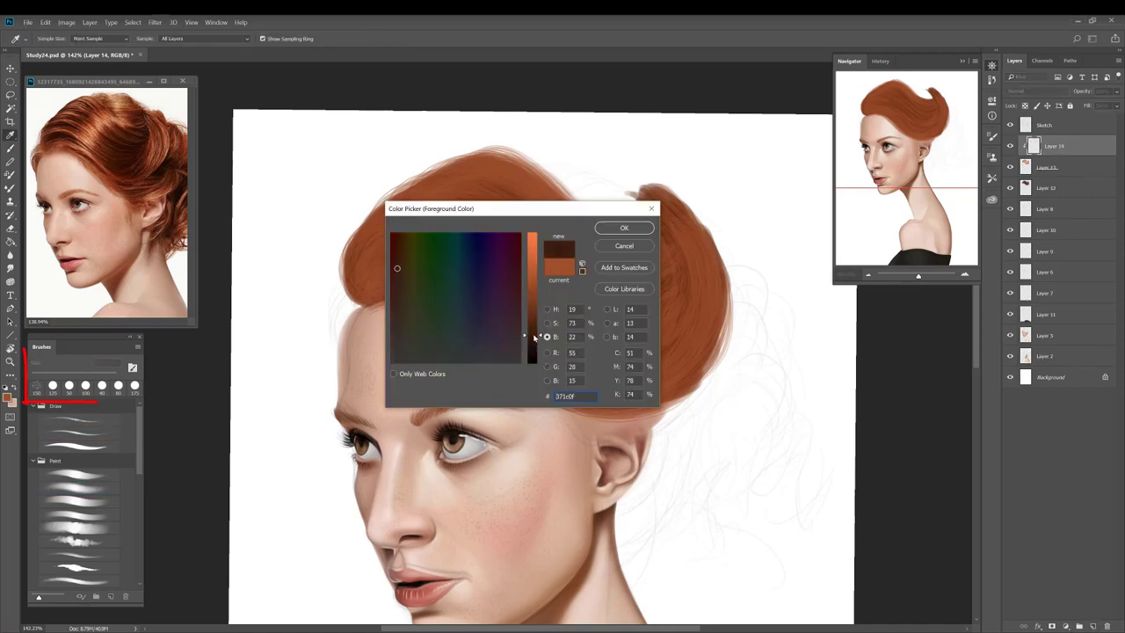
pyautogui.press('Return')
# Step: Shade the front of the hair with soft deep-brown strokes, enlarging the brush from 70 px to 300 px
pyautogui.press(']')
pyautogui.press(']')
pyautogui.press(']')
pyautogui.press(']')
pyautogui.press(']')
pyautogui.press(']')
pyautogui.press(']')
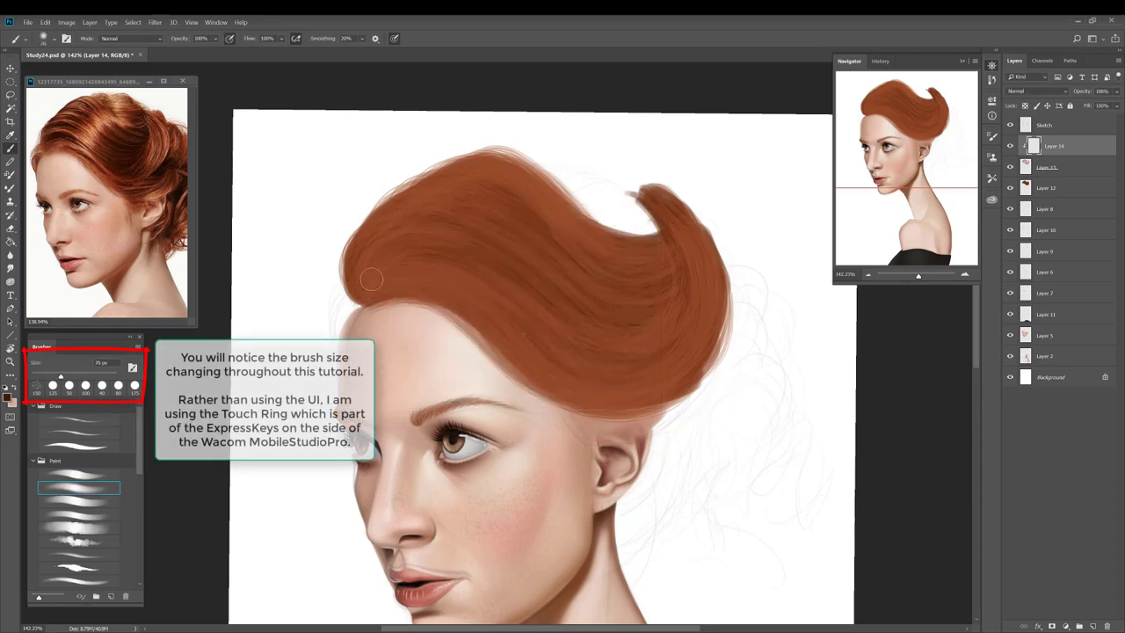
pyautogui.press(']')
pyautogui.press(']')
pyautogui.press(']')
pyautogui.press(']')
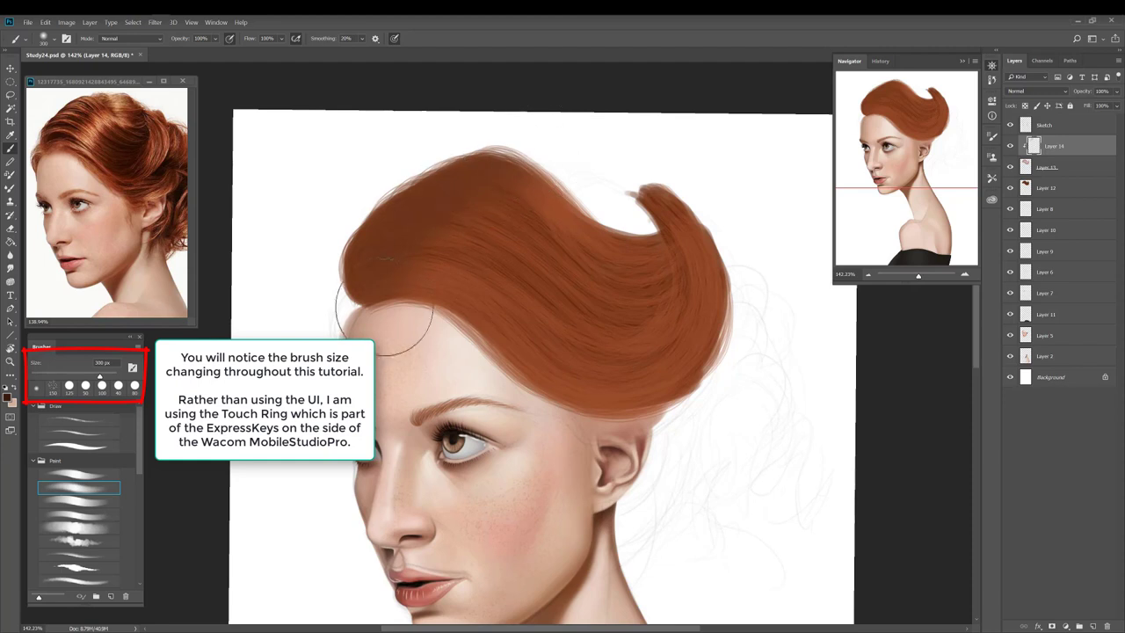
# Step: Shade the middle of the hair behind the crown with broad deep-brown strokes at 300 px
pyautogui.moveTo(598, 226); pyautogui.dragTo(557, 330)
pyautogui.moveTo(584, 286); pyautogui.dragTo(543, 357)
pyautogui.moveTo(612, 243)
pyautogui.mouseDown()
pyautogui.moveTo(636, 296)
pyautogui.moveTo(655, 240)
pyautogui.moveTo(646, 230)
pyautogui.moveTo(660, 290)
pyautogui.moveTo(664, 266)
pyautogui.moveTo(620, 329)
pyautogui.moveTo(562, 339)
pyautogui.mouseUp()
# Step: Deepen the shading inside the back curve at 125 px and blend it more broadly at 300 px
pyautogui.press('[')
pyautogui.press('[')
pyautogui.press('[')
pyautogui.press('[')
pyautogui.press('[')
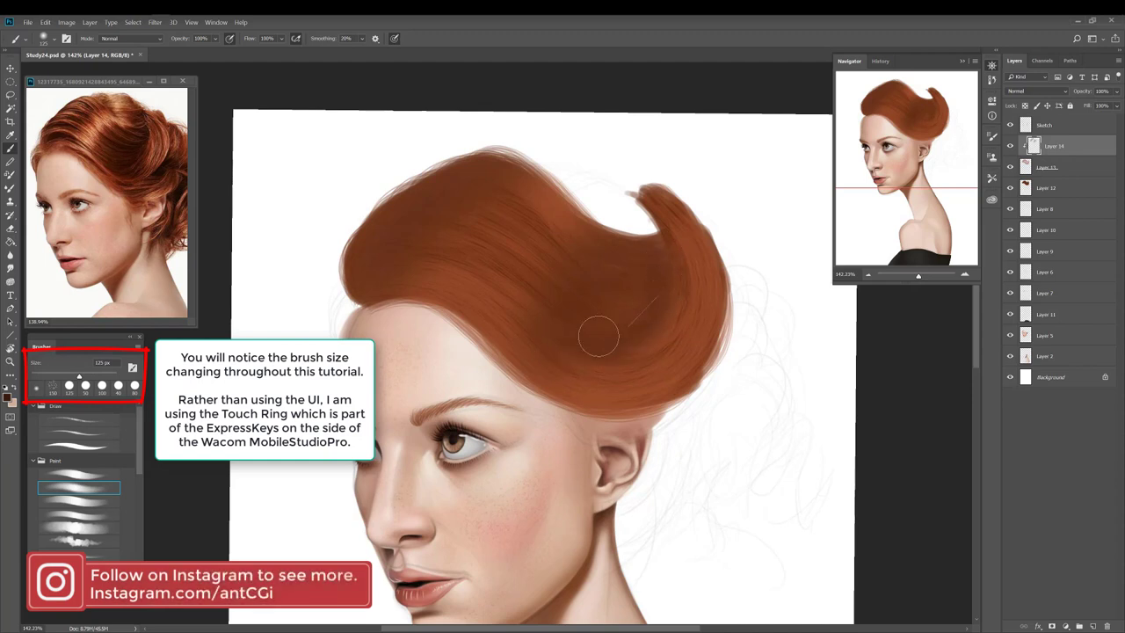
pyautogui.moveTo(643, 313); pyautogui.dragTo(612, 335)
pyautogui.moveTo(653, 255)
pyautogui.mouseDown()
pyautogui.moveTo(627, 326)
pyautogui.moveTo(615, 309)
pyautogui.moveTo(573, 343)
pyautogui.moveTo(615, 234)
pyautogui.mouseUp()
pyautogui.press(']')
pyautogui.press(']')
pyautogui.press(']')
pyautogui.press(']')
pyautogui.press(']')
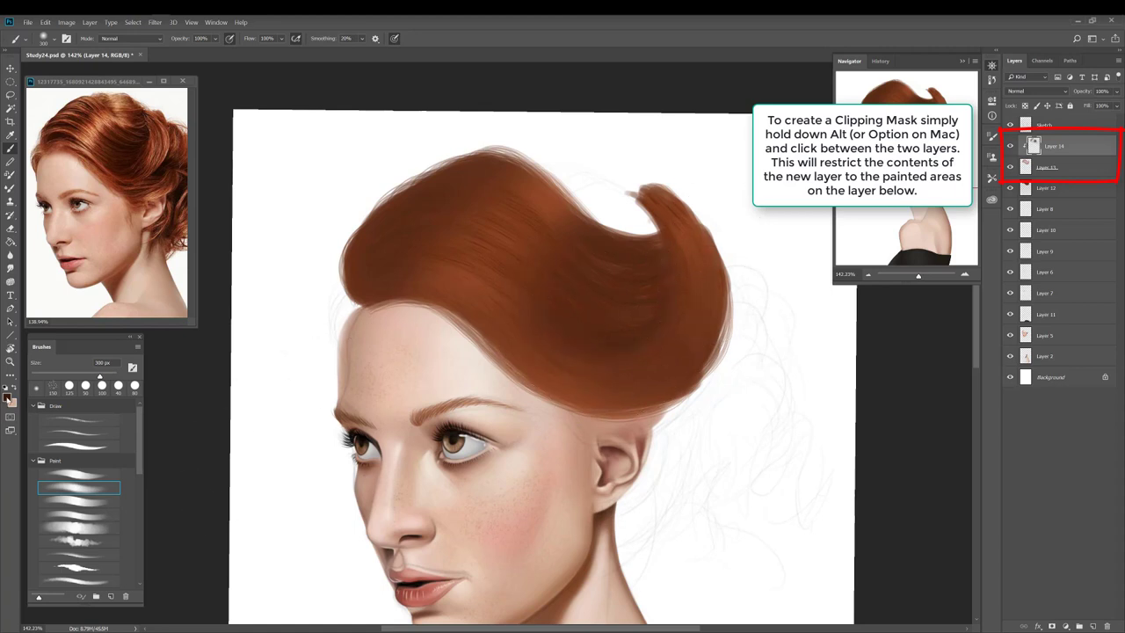
# Step: Set the foreground colour to the bright orange ef814e and return to the Brush tool
pyautogui.click(8, 397)
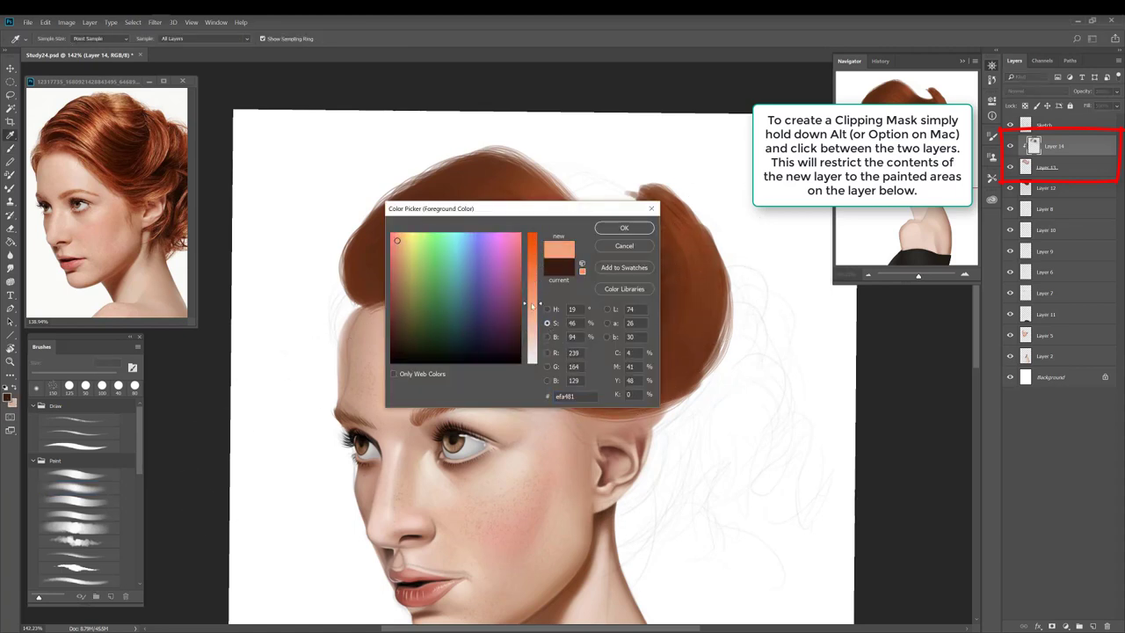
pyautogui.click(531, 273)
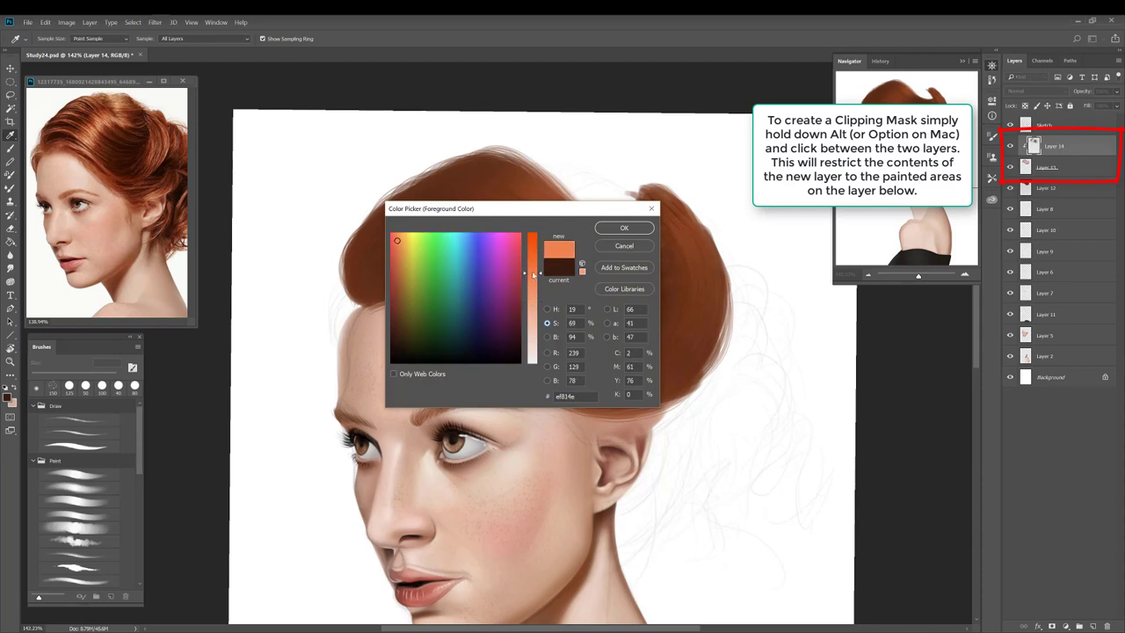
pyautogui.press('Return')
pyautogui.press('b')
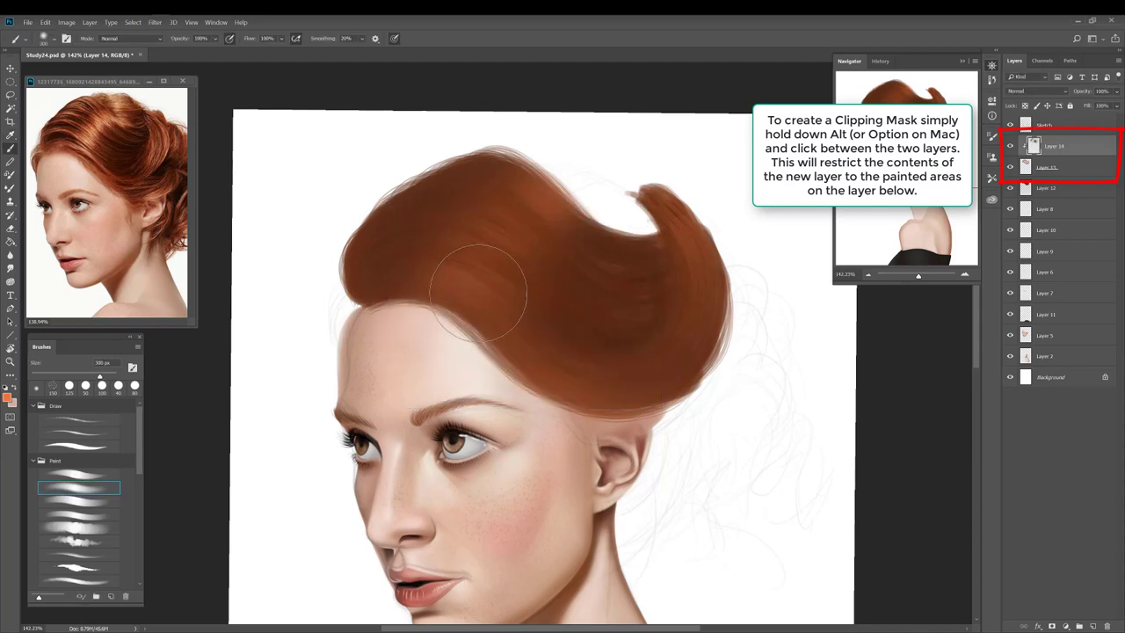
# Step: Paint soft orange highlights above the forehead, over the top wave and along the back curve at about 250 px
pyautogui.moveTo(459, 317); pyautogui.dragTo(489, 259)
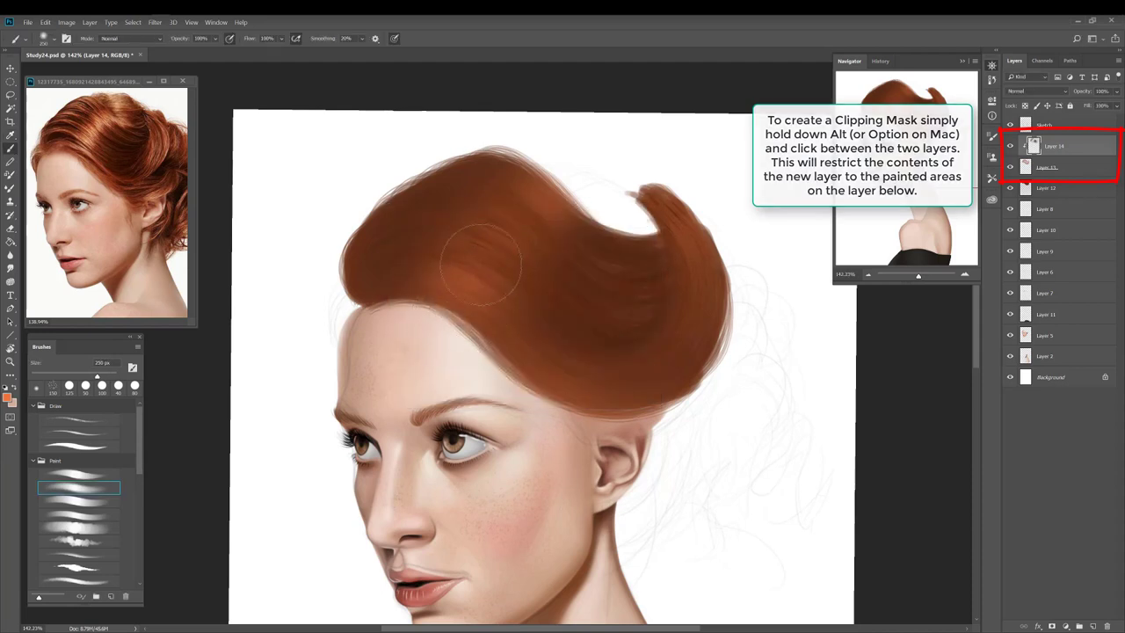
pyautogui.moveTo(544, 223); pyautogui.dragTo(558, 216)
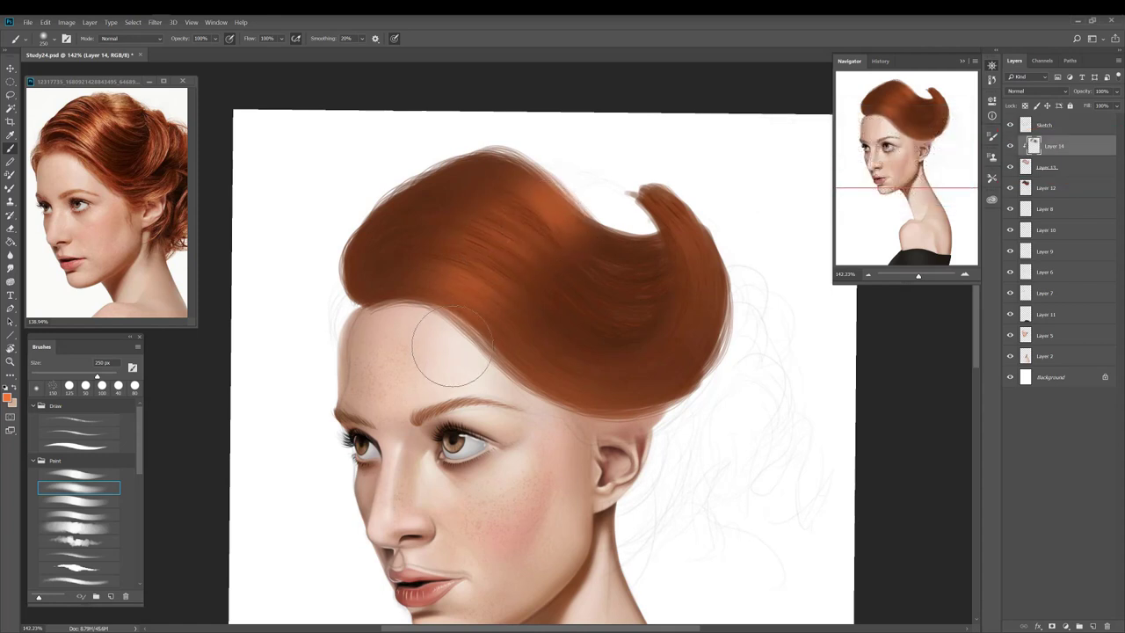
pyautogui.moveTo(687, 327); pyautogui.dragTo(707, 241)
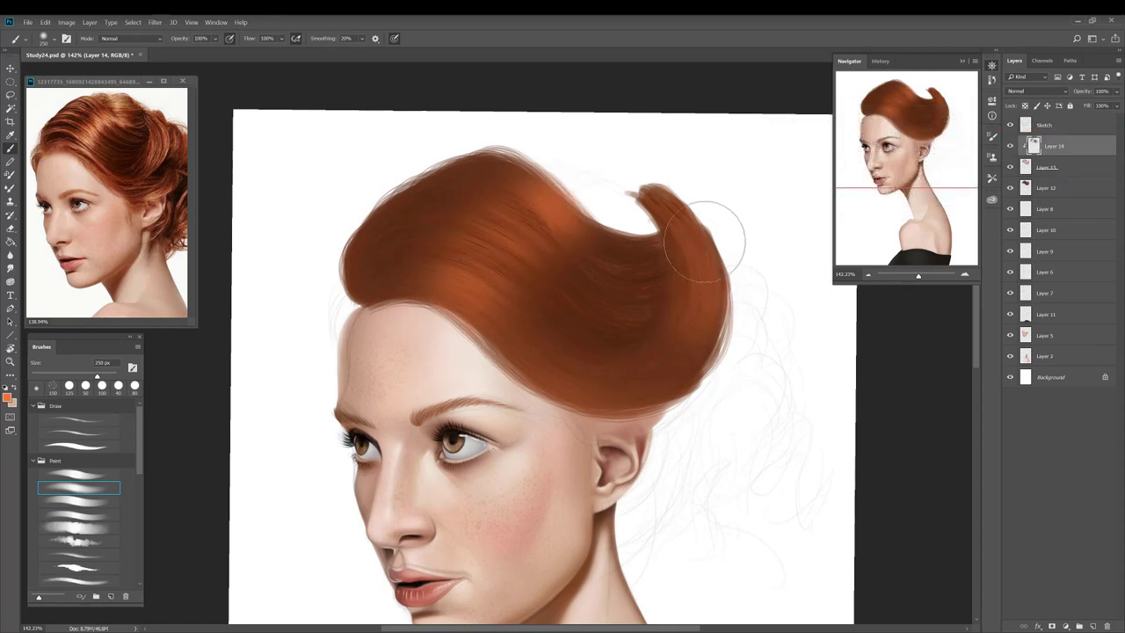
# Step: Change the foreground colour to a paler peach and paint highlight streaks from the hairline up to the top wave at 175 px
pyautogui.click(7, 398)
pyautogui.moveTo(531, 264); pyautogui.dragTo(534, 314)
pyautogui.click(623, 228)
pyautogui.moveTo(462, 321)
pyautogui.mouseDown()
pyautogui.moveTo(489, 263)
pyautogui.moveTo(585, 205)
pyautogui.mouseUp()
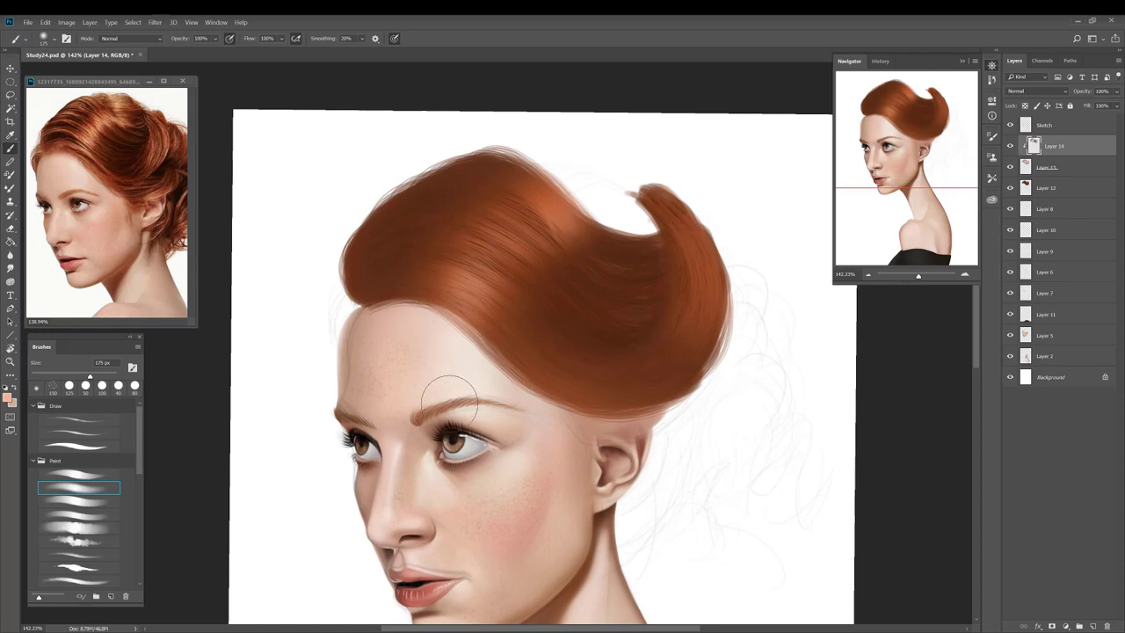
# Step: Prepare a new layer for dark strands with default black and a small Paint brush, tilting the reference photo to match the portrait
pyautogui.click(97, 475)
pyautogui.press('d')
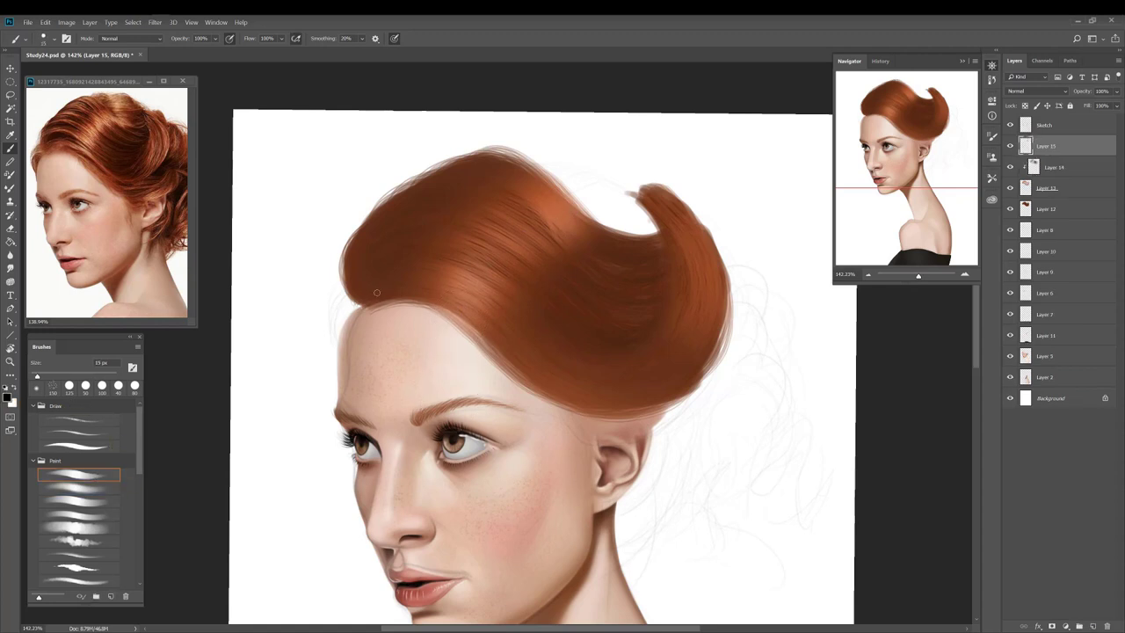
pyautogui.press('[')
pyautogui.scroll(1, 377, 291)
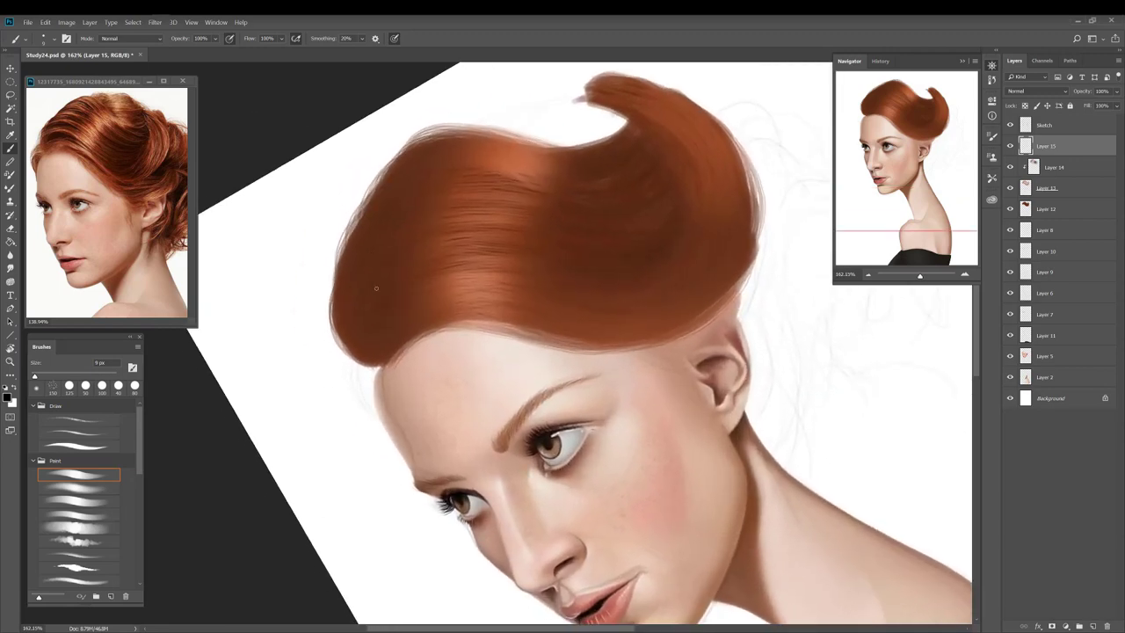
pyautogui.click(108, 203)
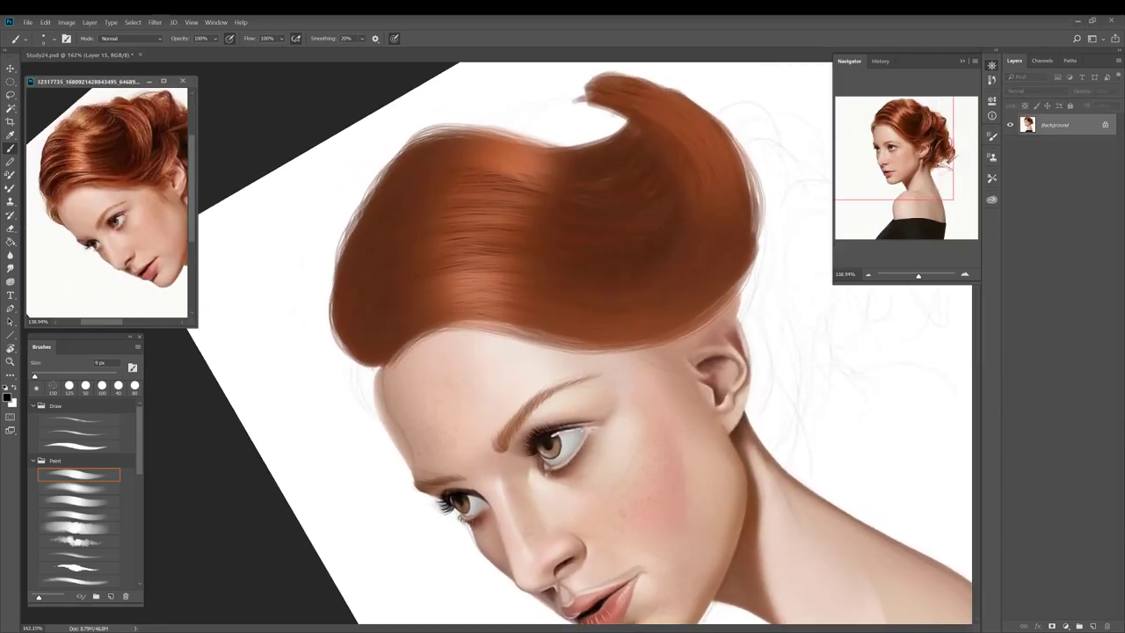
pyautogui.click(377, 288)
pyautogui.scroll(1, 377, 289)
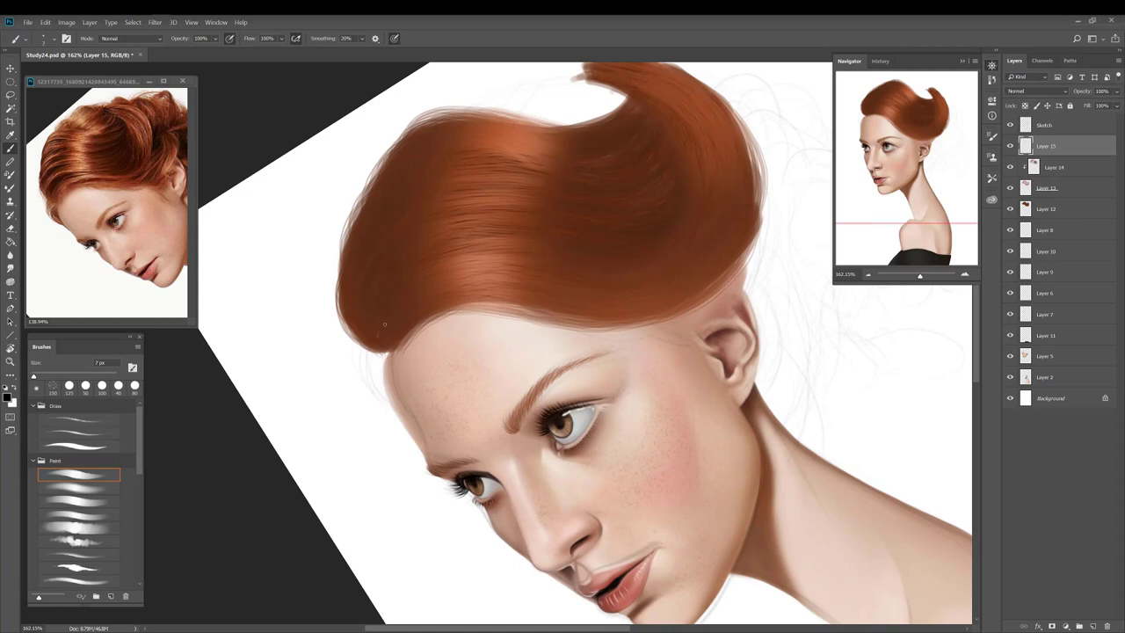
# Step: Try thin black strands along the front hairline at 7 px, then undo them
pyautogui.moveTo(384, 325); pyautogui.dragTo(385, 347)
pyautogui.hotkey('ctrl', 'z')
pyautogui.hotkey('ctrl', 'z')
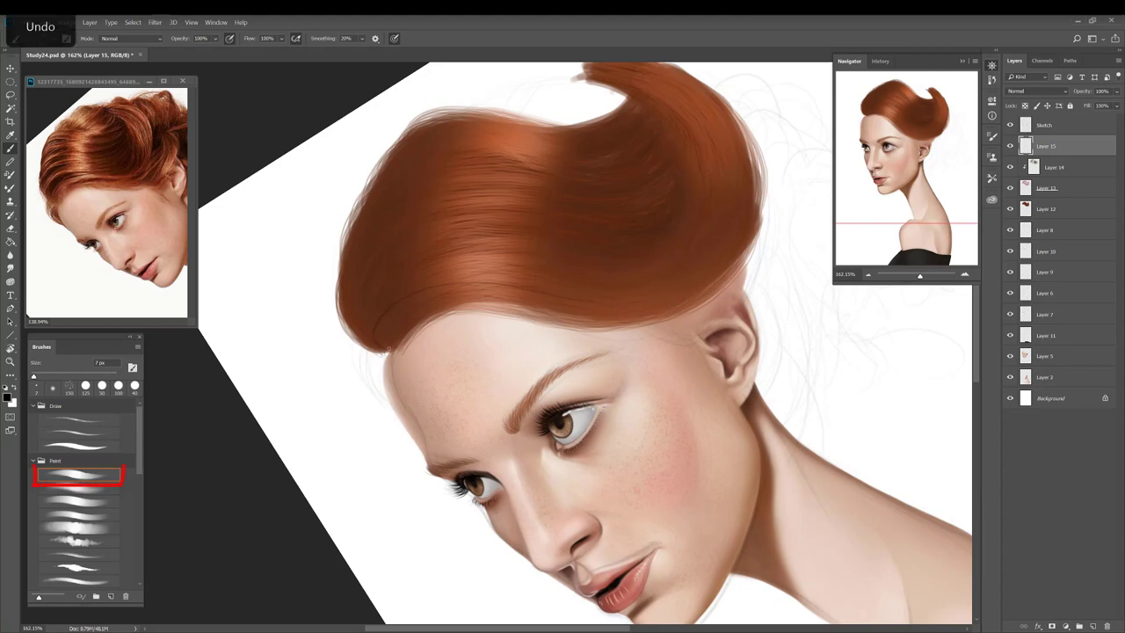
pyautogui.hotkey('ctrl', 'z')
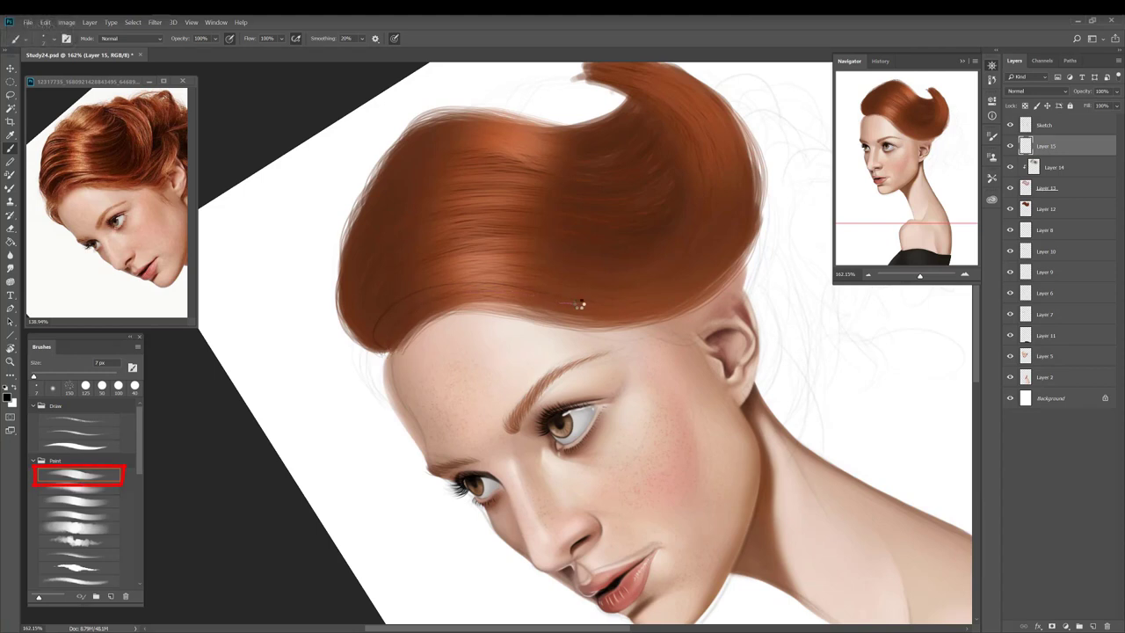
pyautogui.hotkey('ctrl', 'z')
# Step: Set the brush smoothing to 0%
pyautogui.click(362, 38)
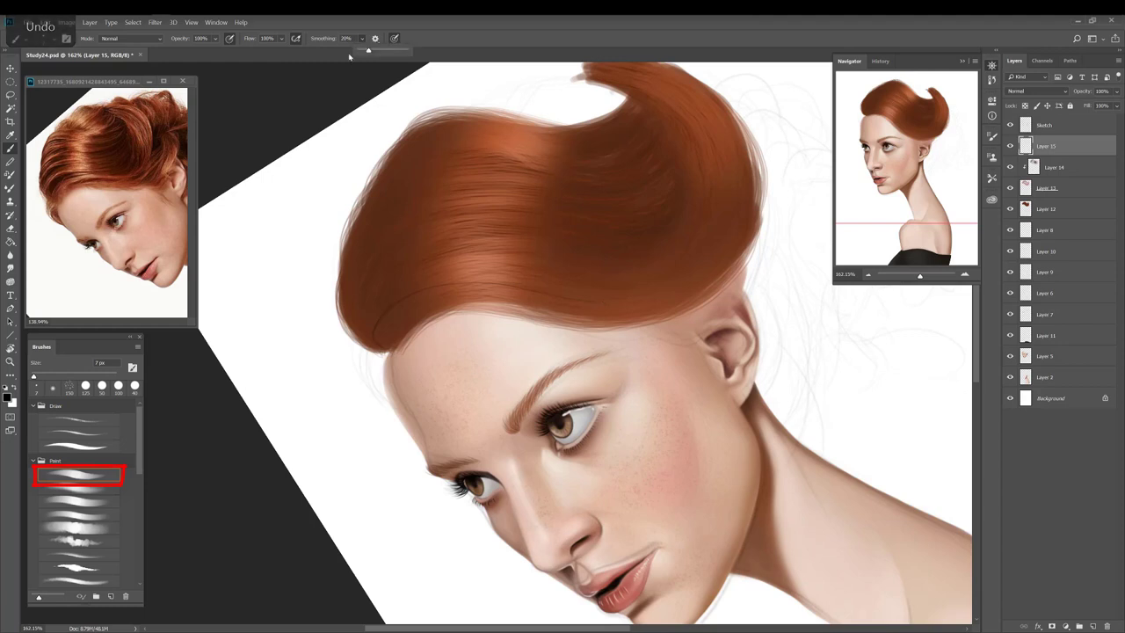
pyautogui.moveTo(367, 50); pyautogui.dragTo(349, 56)
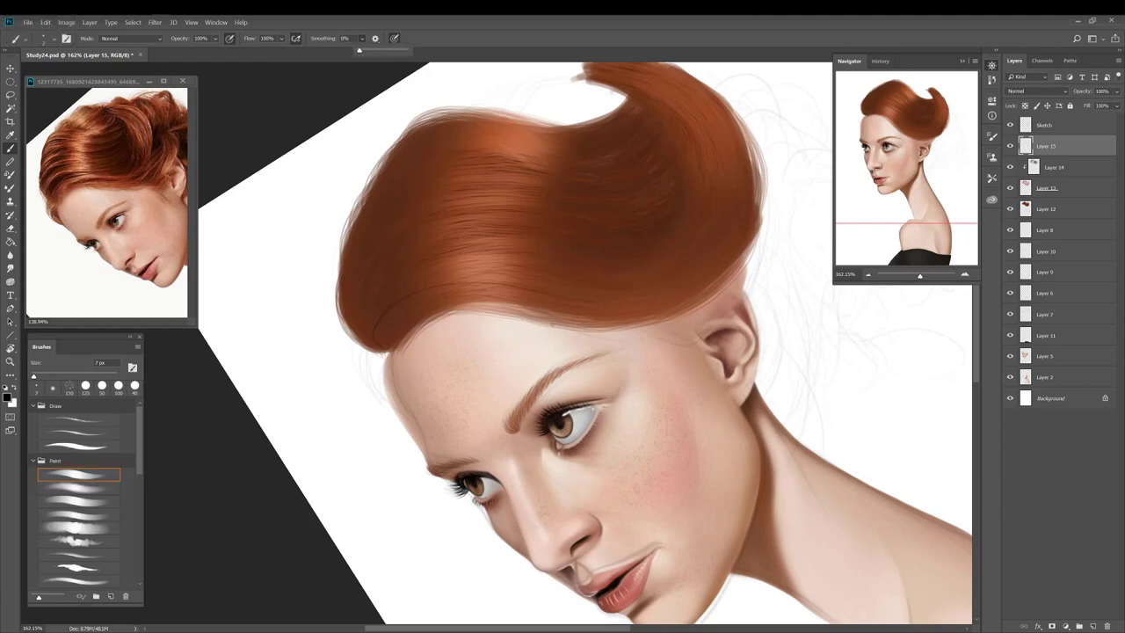
pyautogui.moveTo(399, 404); pyautogui.dragTo(360, 404)
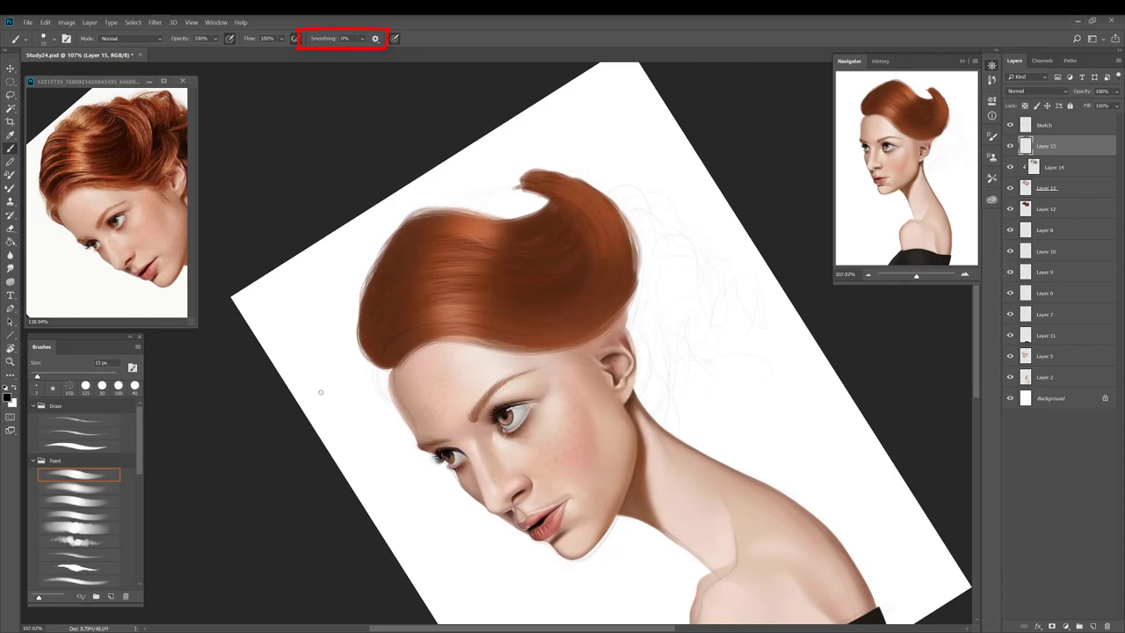
# Step: Paint thick dark strand clumps sweeping back from the front hairline with the soft Paint brush at 30 px
pyautogui.click(94, 491)
pyautogui.moveTo(391, 363); pyautogui.dragTo(395, 341)
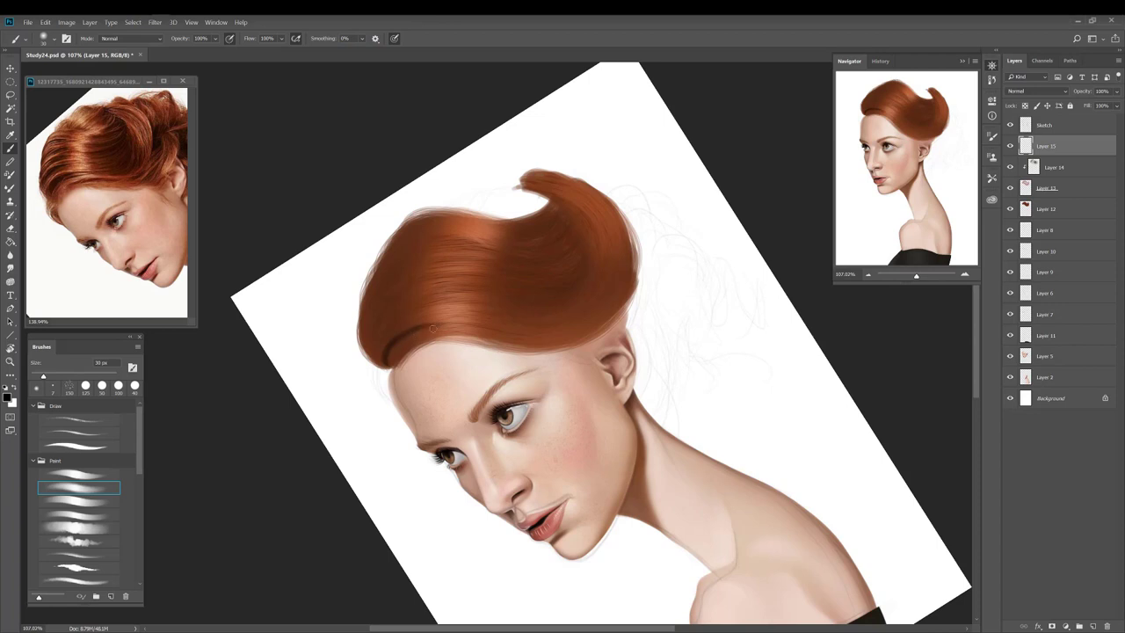
pyautogui.moveTo(389, 353)
pyautogui.mouseDown()
pyautogui.moveTo(416, 331)
pyautogui.moveTo(392, 354)
pyautogui.moveTo(453, 322)
pyautogui.moveTo(392, 359)
pyautogui.moveTo(412, 340)
pyautogui.moveTo(462, 327)
pyautogui.moveTo(411, 328)
pyautogui.moveTo(375, 358)
pyautogui.moveTo(377, 333)
pyautogui.moveTo(400, 319)
pyautogui.moveTo(372, 348)
pyautogui.moveTo(430, 316)
pyautogui.mouseUp()
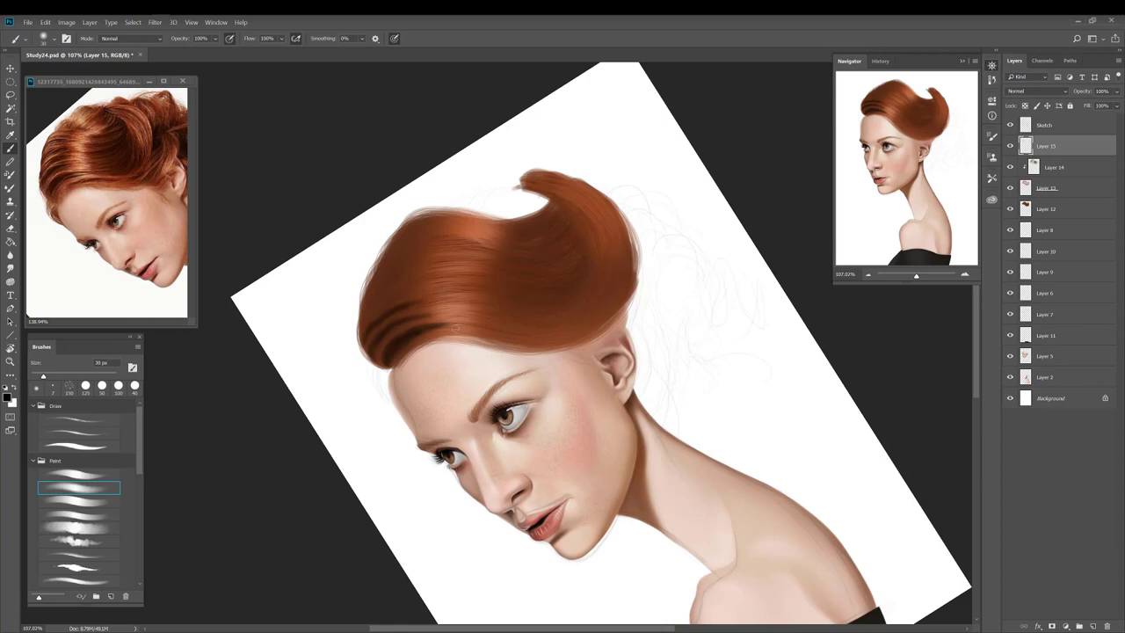
pyautogui.moveTo(430, 331); pyautogui.dragTo(455, 326)
# Step: Hide the Sketch layer and try fine dark strands in the back curve and front with a 6 px Paint brush
pyautogui.scroll(3, 473, 304)
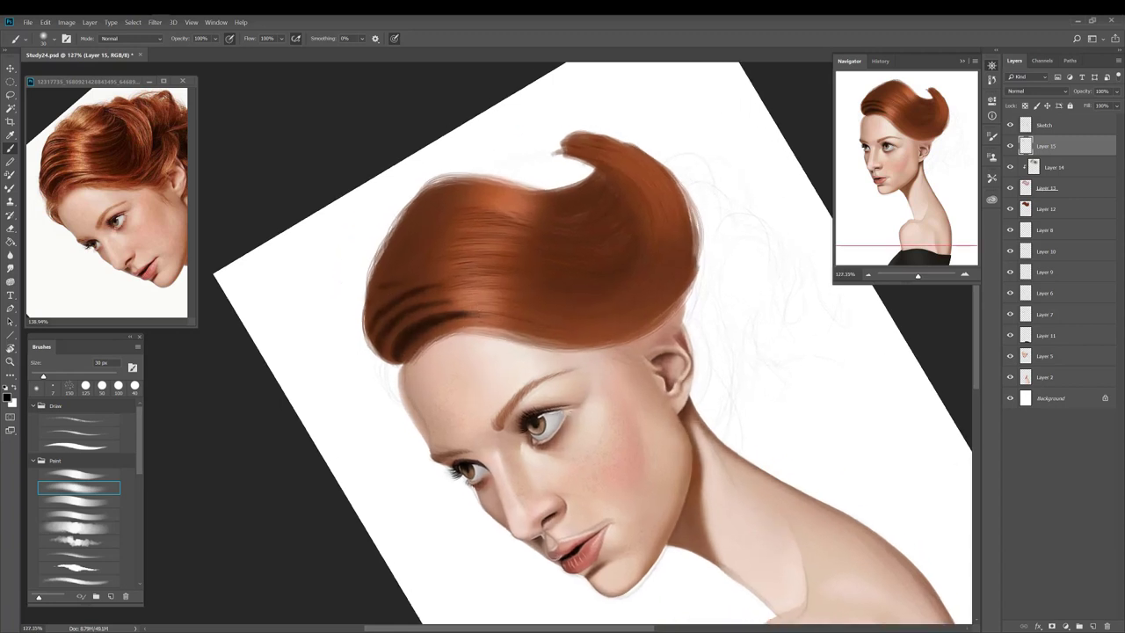
pyautogui.click(1010, 124)
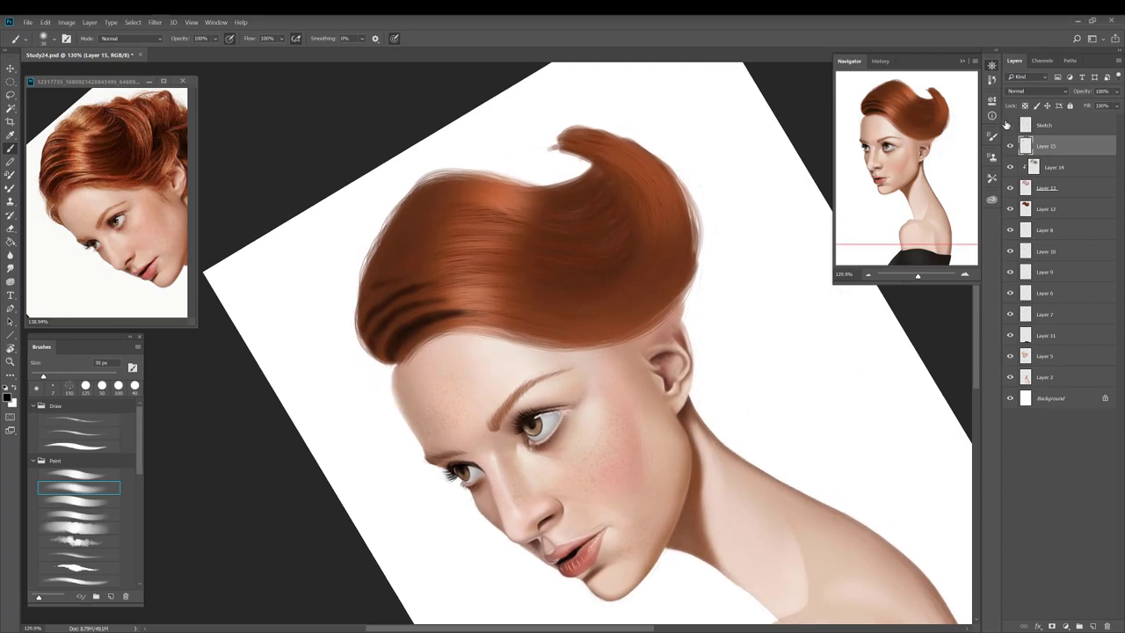
pyautogui.click(97, 473)
pyautogui.moveTo(622, 188); pyautogui.dragTo(642, 205)
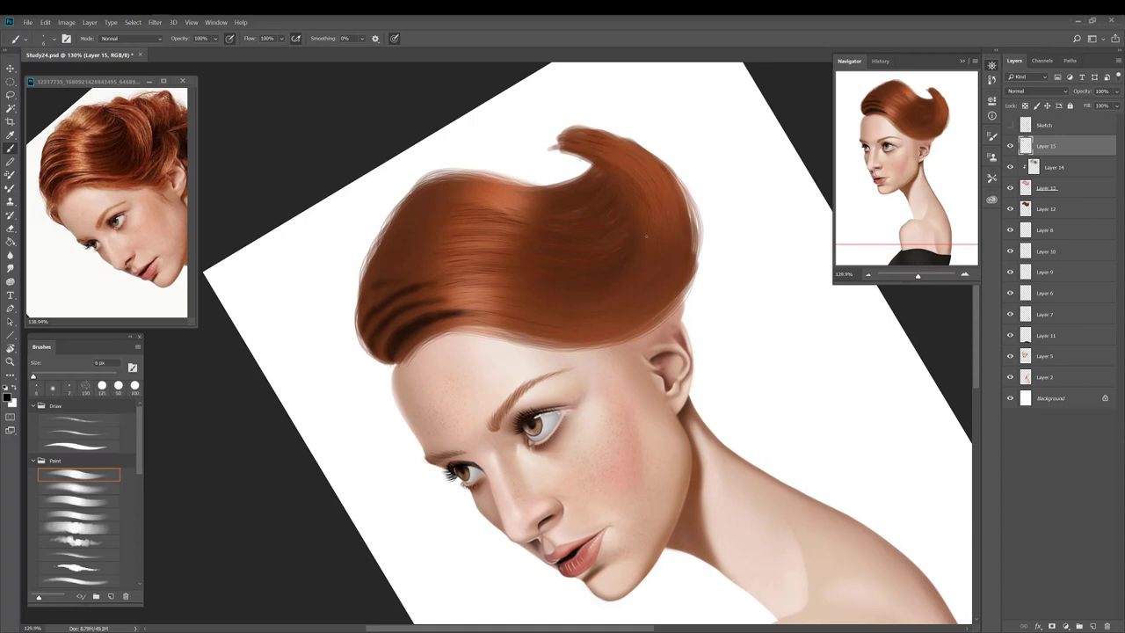
pyautogui.moveTo(493, 303); pyautogui.dragTo(457, 305)
# Step: Set the brush smoothing to 9%
pyautogui.click(361, 38)
pyautogui.moveTo(361, 50); pyautogui.dragTo(369, 52)
pyautogui.click(435, 36)
# Step: Draw fine black strands at 6 px flowing from the front of the hair around the back curve
pyautogui.moveTo(639, 324); pyautogui.dragTo(622, 292)
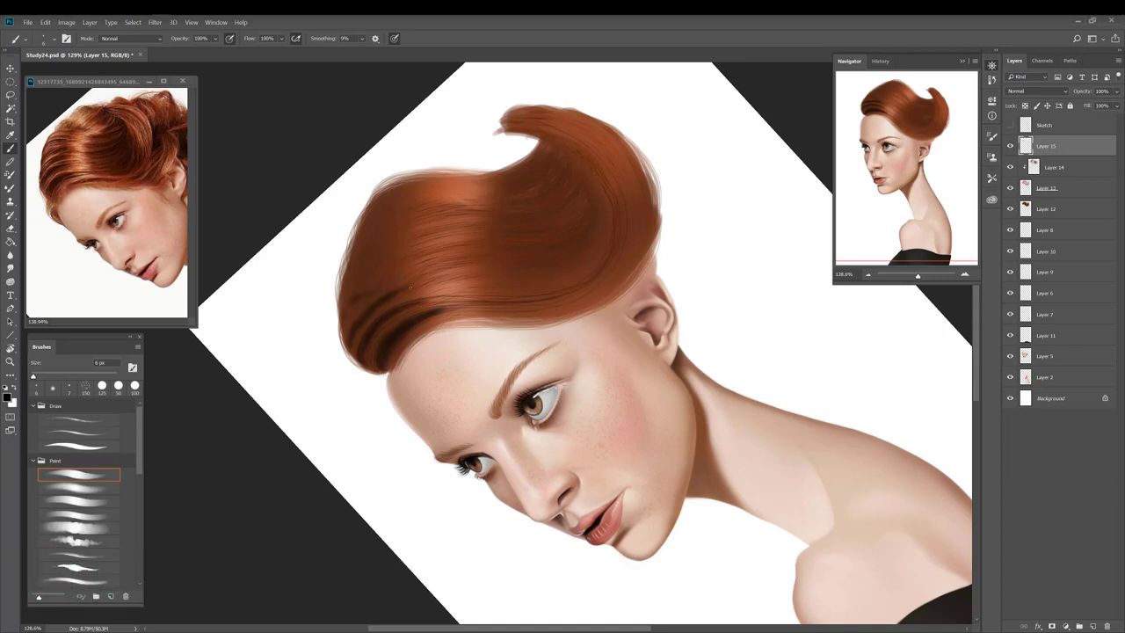
pyautogui.hotkey('ctrl', 'z')
pyautogui.moveTo(349, 332)
pyautogui.mouseDown()
pyautogui.moveTo(360, 365)
pyautogui.moveTo(345, 344)
pyautogui.mouseUp()
pyautogui.moveTo(471, 282); pyautogui.dragTo(433, 289)
pyautogui.moveTo(501, 284); pyautogui.dragTo(427, 290)
pyautogui.moveTo(609, 204); pyautogui.dragTo(510, 291)
# Step: Choose a Hair brush, delete the layer with the dark test strands and add a fresh one in its place
pyautogui.scroll(-10, 76, 537)
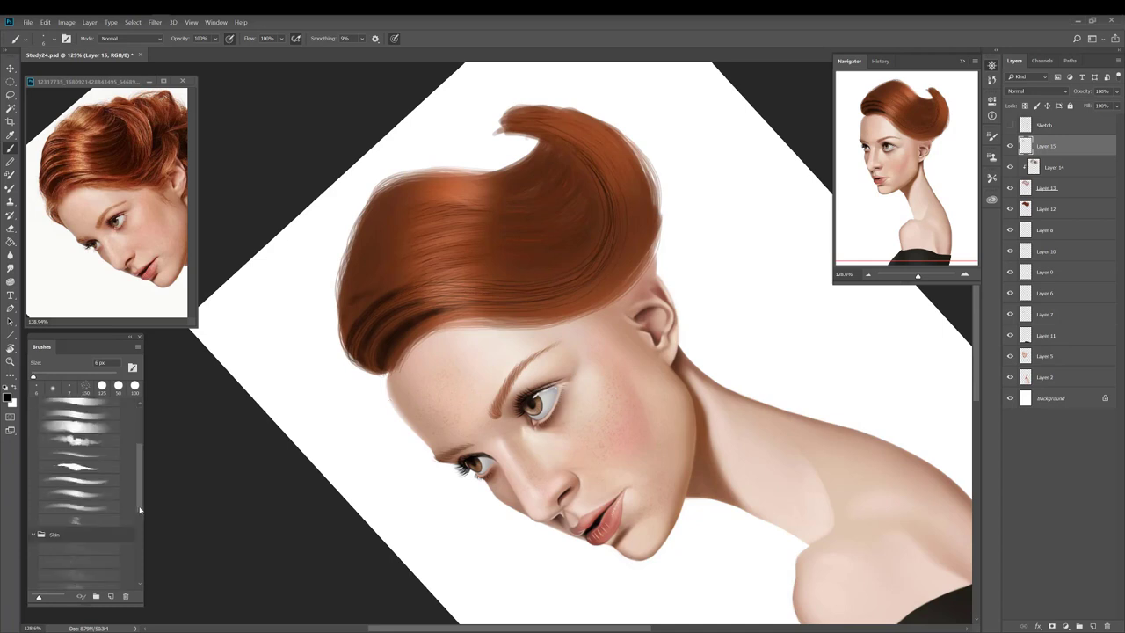
pyautogui.click(77, 539)
pyautogui.click(1009, 145)
pyautogui.moveTo(1056, 147); pyautogui.dragTo(1107, 625)
pyautogui.click(1092, 626)
# Step: Paint dark strands across the whole hair with the fine-lined Hair brush at 224 px, and add a new layer above
pyautogui.moveTo(396, 344)
pyautogui.mouseDown()
pyautogui.moveTo(437, 299)
pyautogui.moveTo(589, 188)
pyautogui.mouseUp()
pyautogui.hotkey('ctrl', 'z')
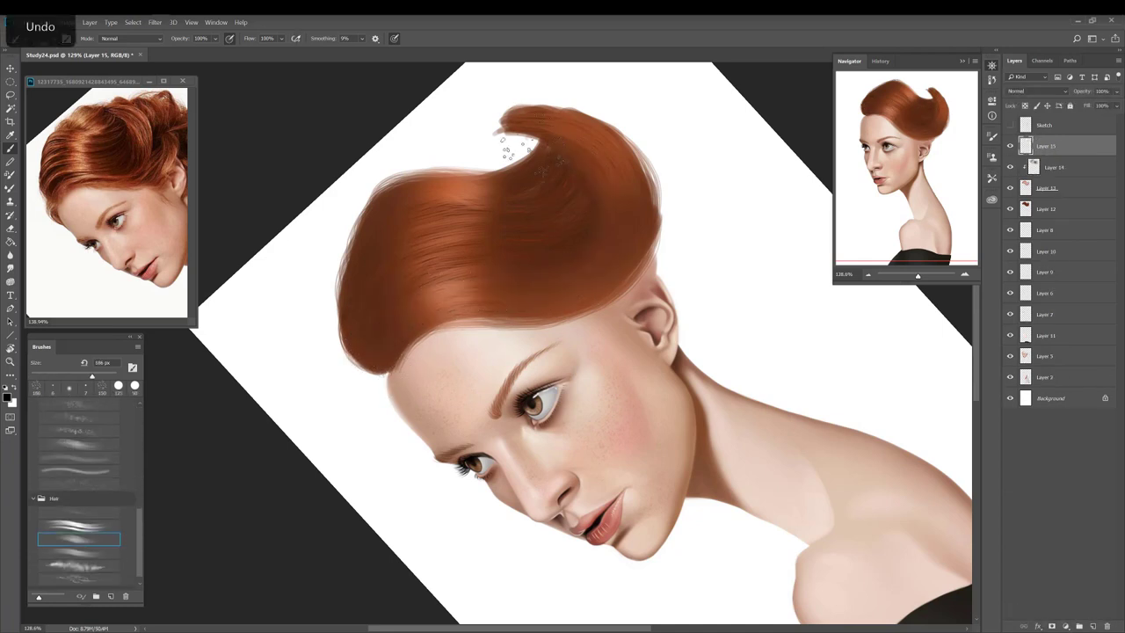
pyautogui.click(79, 553)
pyautogui.moveTo(404, 341); pyautogui.dragTo(481, 307)
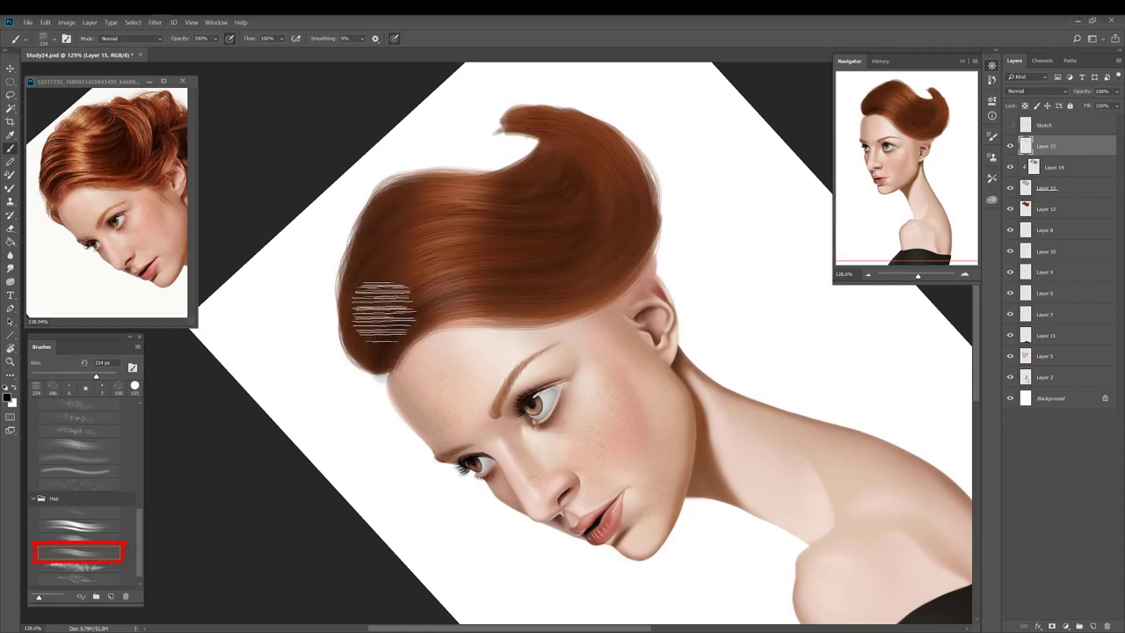
pyautogui.click(1093, 625)
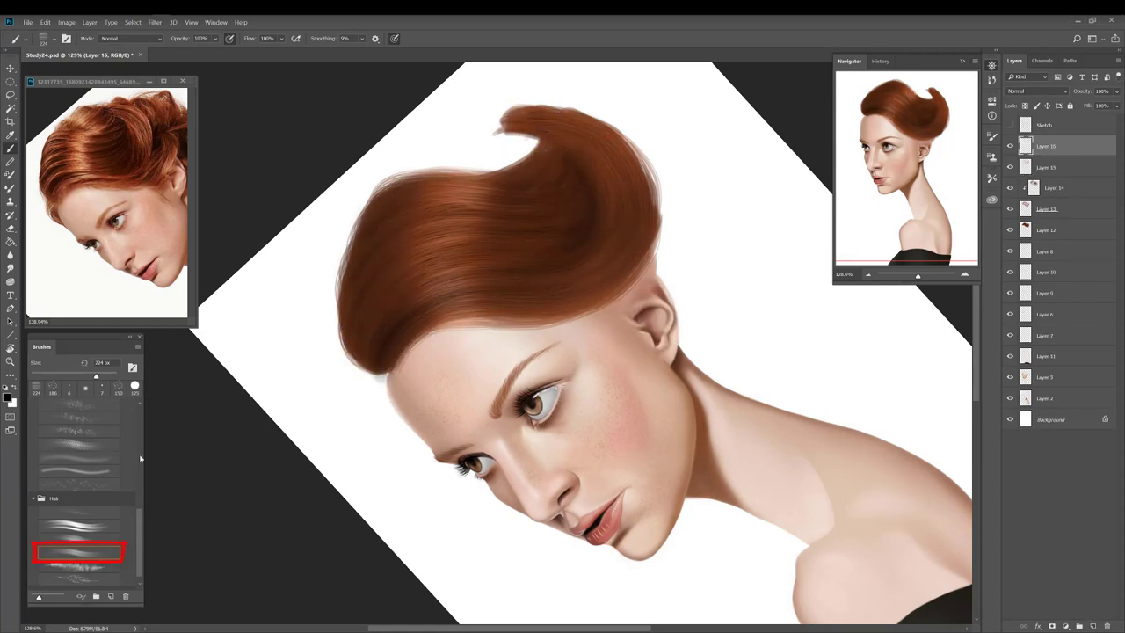
# Step: Switch to the first brush of the Paint set at 7 px, try fine black strands above the forehead, and undo them
pyautogui.moveTo(139, 536); pyautogui.dragTo(139, 431)
pyautogui.click(80, 475)
pyautogui.press('[')
pyautogui.press('[')
pyautogui.press('[')
pyautogui.moveTo(543, 289); pyautogui.dragTo(440, 300)
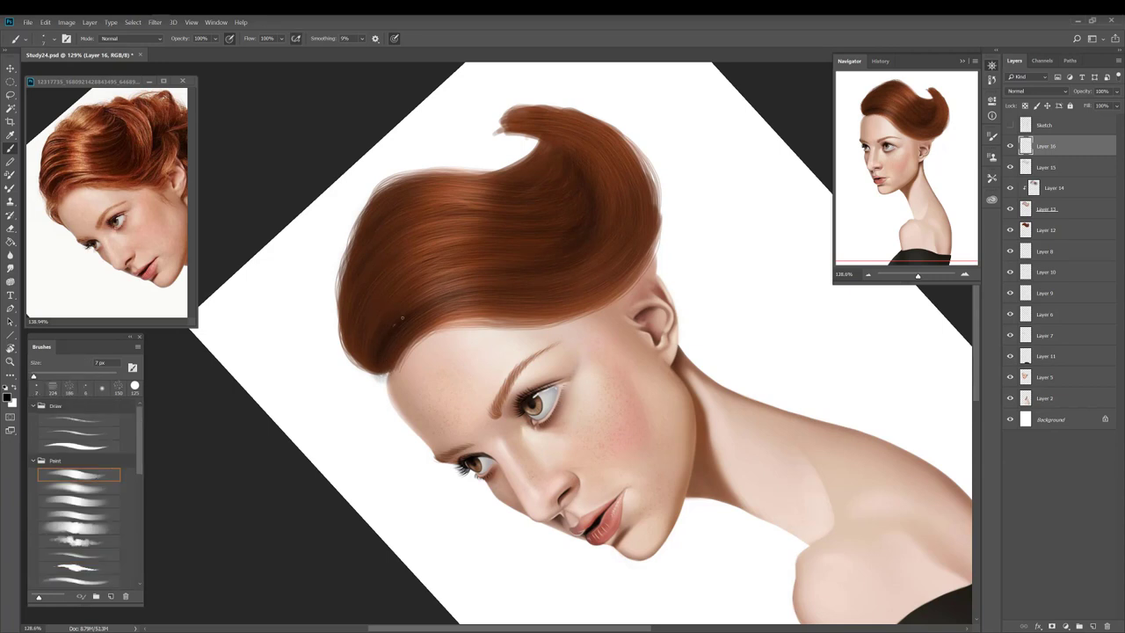
pyautogui.hotkey('ctrl', 'z')
pyautogui.hotkey('ctrl', 'z')
# Step: Paint soft black shadows at 30 px along the front of the hair above the forehead, and soften them with the Eraser
pyautogui.moveTo(544, 289)
pyautogui.mouseDown()
pyautogui.moveTo(440, 301)
pyautogui.moveTo(486, 292)
pyautogui.mouseUp()
pyautogui.press('.')
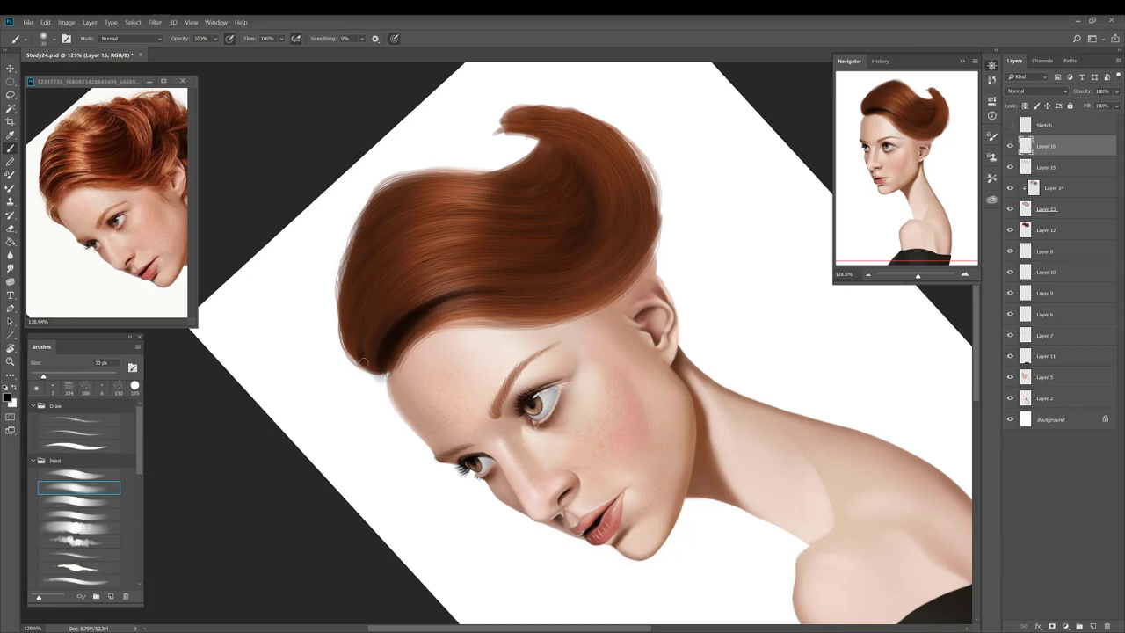
pyautogui.moveTo(363, 352)
pyautogui.mouseDown()
pyautogui.moveTo(413, 295)
pyautogui.moveTo(390, 317)
pyautogui.mouseUp()
pyautogui.press('e')
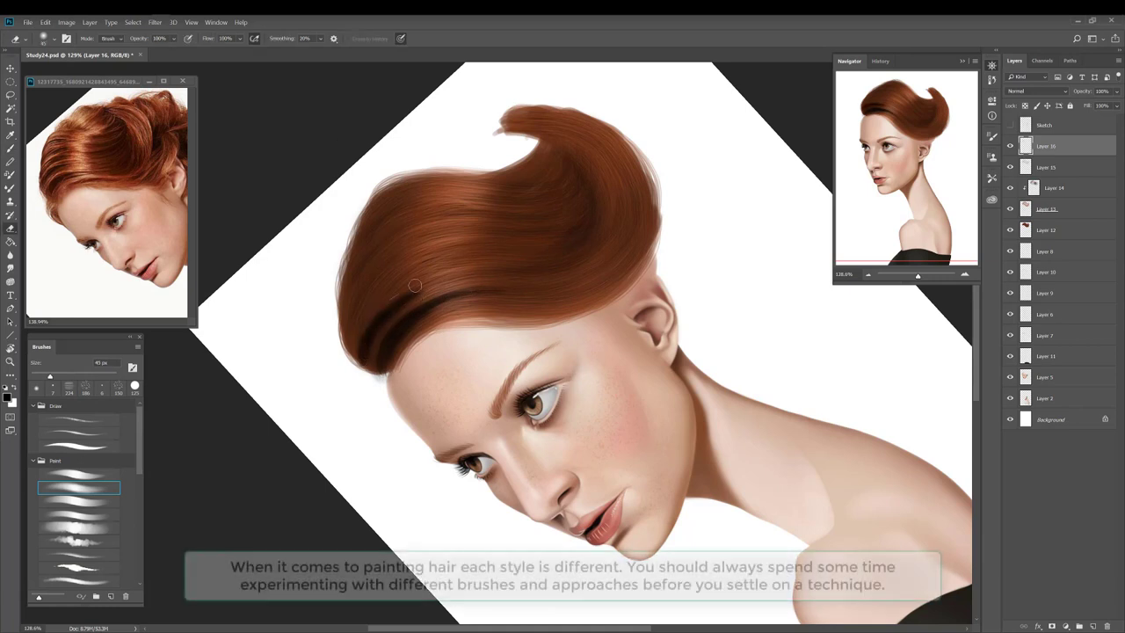
# Step: Draw fine black strands at 6 px following the hair flow from the front hairline across the whole hair
pyautogui.press('b')
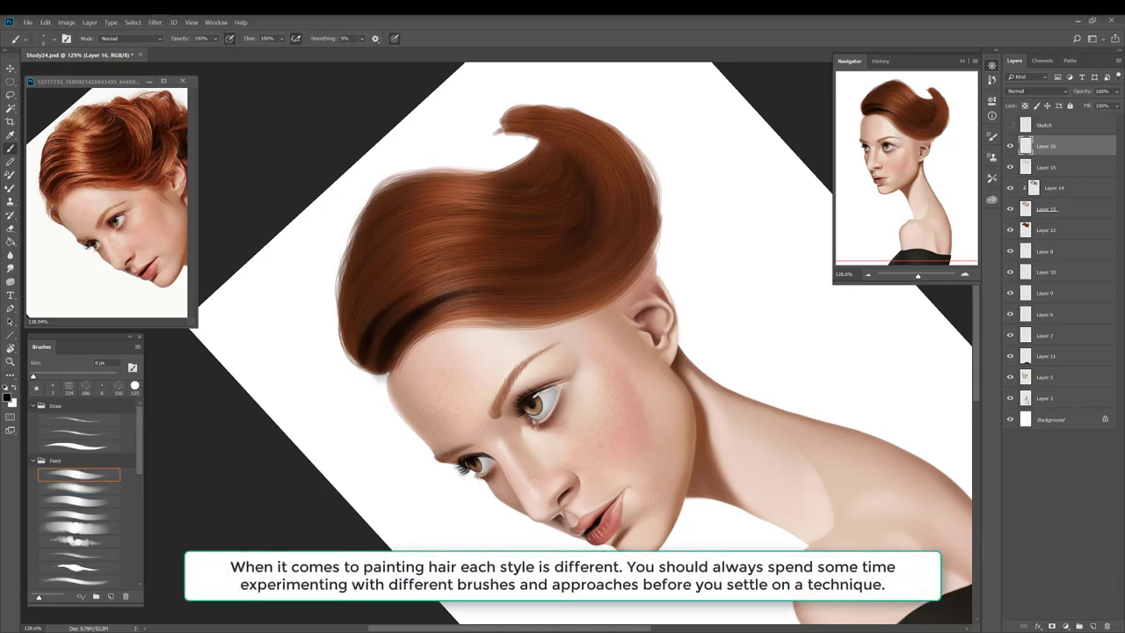
pyautogui.moveTo(379, 338); pyautogui.dragTo(434, 303)
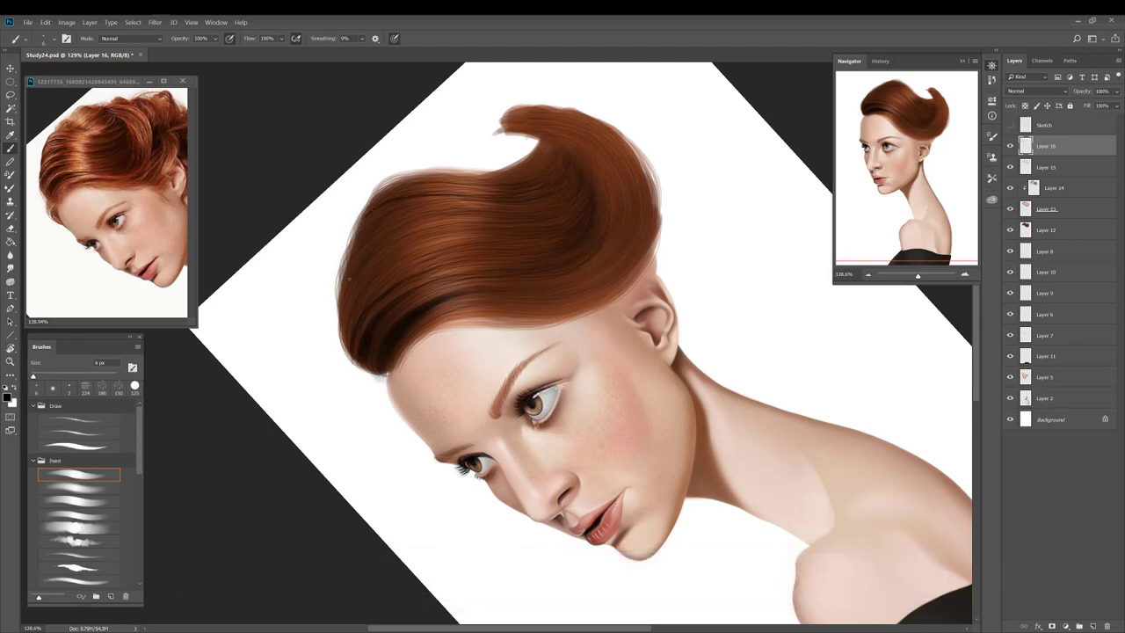
# Step: With a reddish hair colour sampled, merge Layer 16 and the clipped Layer 14 down, and add a new layer above Layer 15
pyautogui.keyDown('alt'); pyautogui.click(445, 239); pyautogui.keyUp('alt')
pyautogui.hotkey('ctrl', 'e')
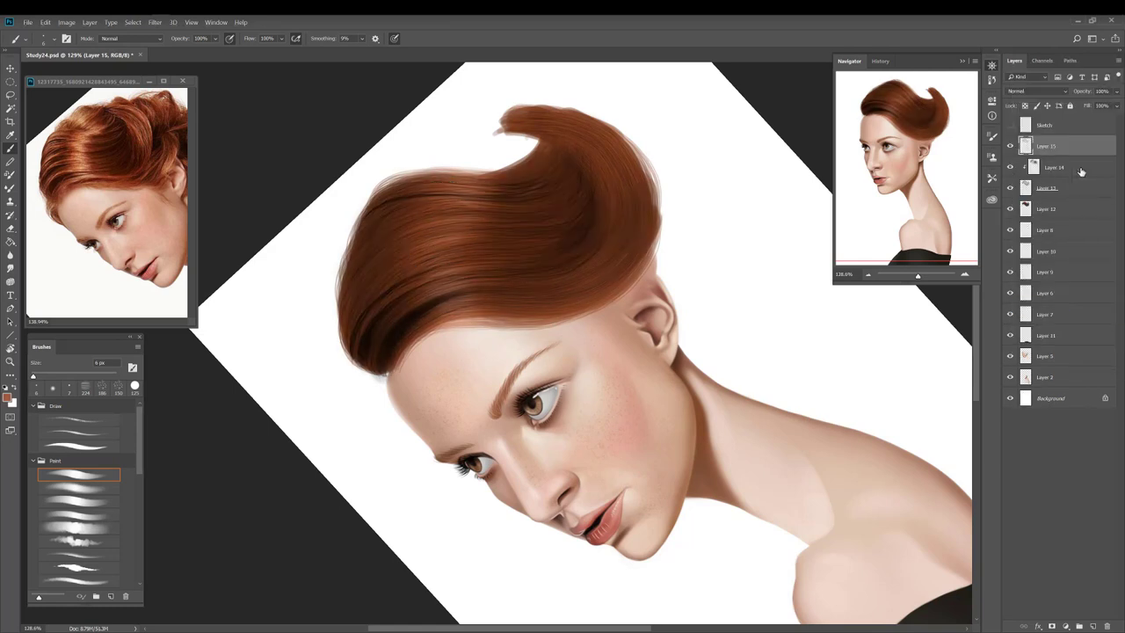
pyautogui.click(1082, 169)
pyautogui.hotkey('ctrl', 'e')
pyautogui.click(1038, 153)
pyautogui.hotkey('ctrl', 'shift', 'z')
# Step: Set the brush smoothing to 15% and draw fine reddish strands at 6 px over the dark areas along the front hairline
pyautogui.moveTo(406, 312); pyautogui.dragTo(369, 365)
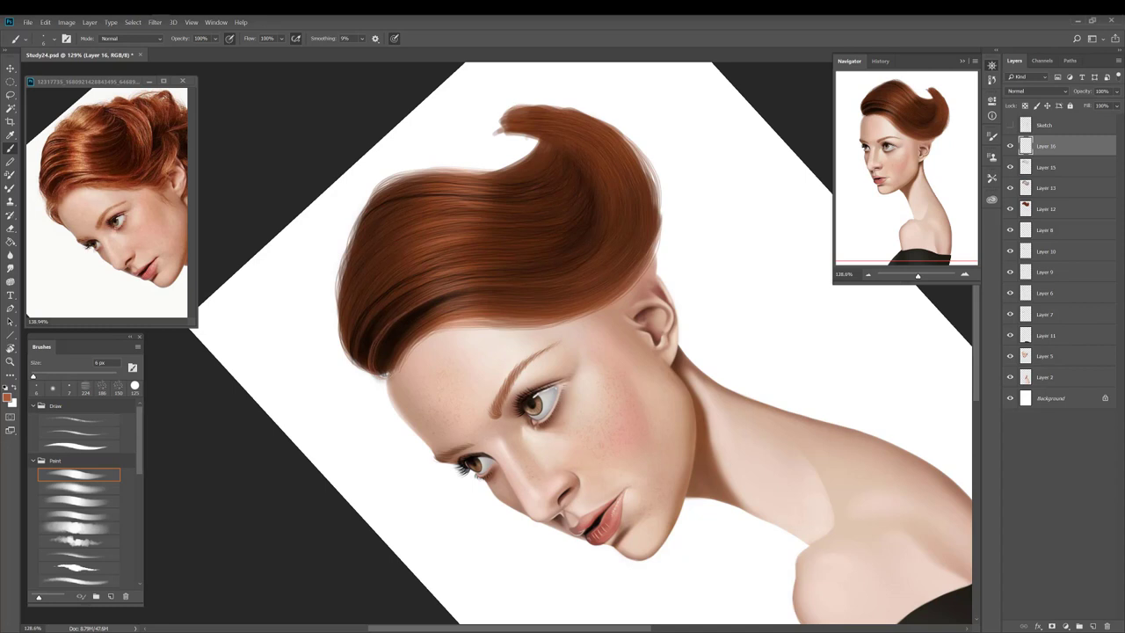
pyautogui.click(361, 38)
pyautogui.moveTo(364, 50); pyautogui.dragTo(368, 50)
pyautogui.moveTo(429, 313)
pyautogui.mouseDown()
pyautogui.moveTo(383, 370)
pyautogui.moveTo(387, 363)
pyautogui.mouseUp()
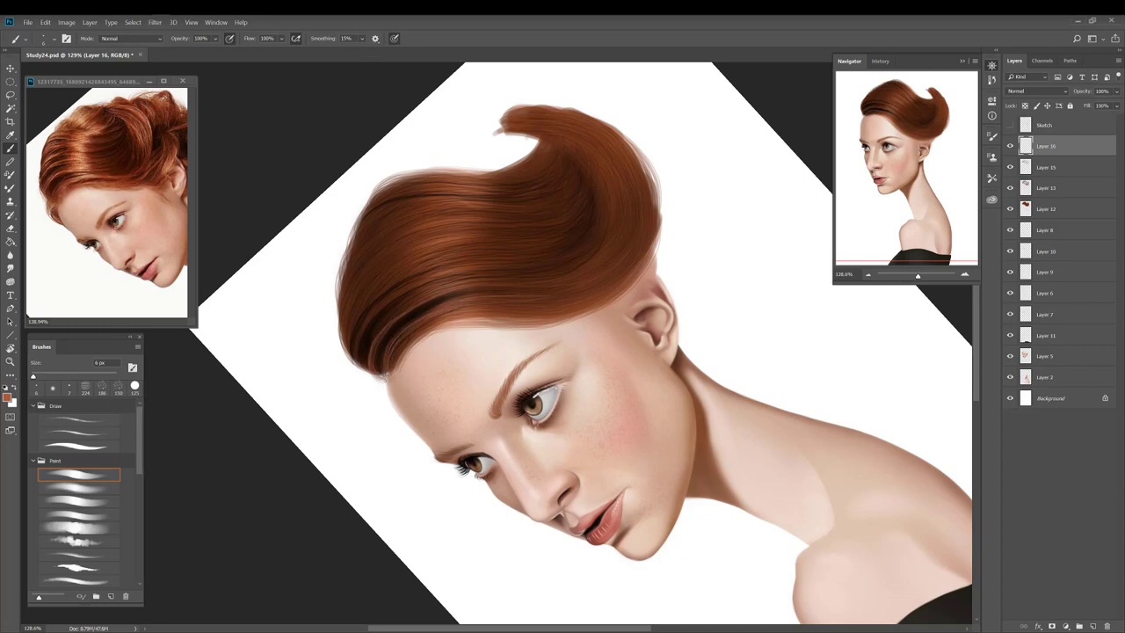
pyautogui.moveTo(425, 299)
pyautogui.mouseDown()
pyautogui.moveTo(374, 340)
pyautogui.moveTo(390, 351)
pyautogui.mouseUp()
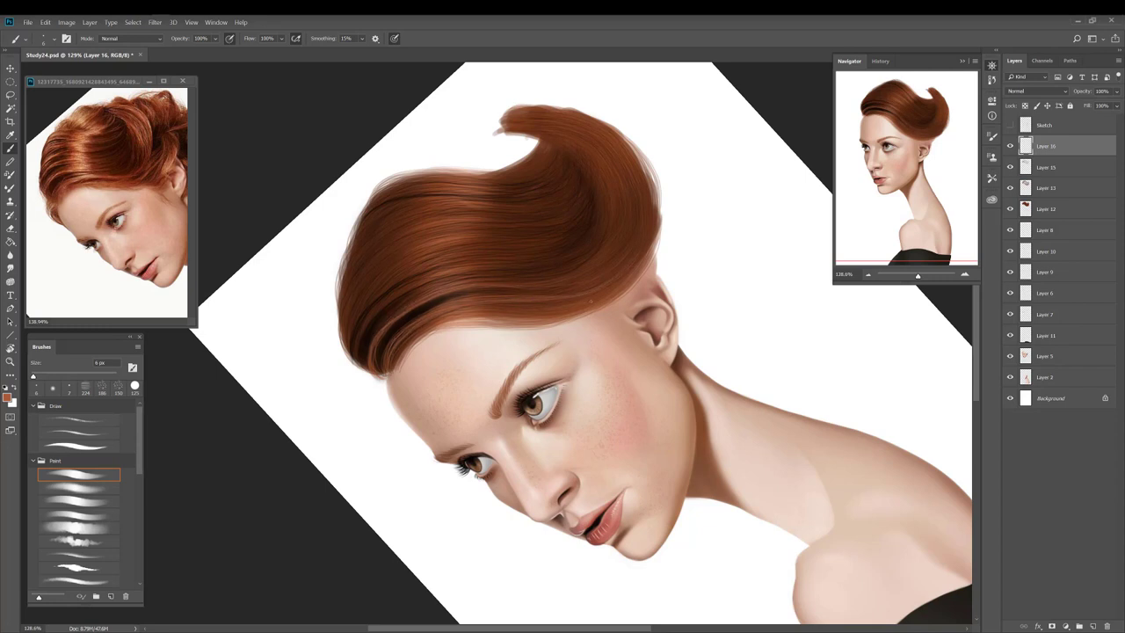
pyautogui.moveTo(506, 310); pyautogui.dragTo(587, 304)
pyautogui.moveTo(354, 362); pyautogui.dragTo(379, 378)
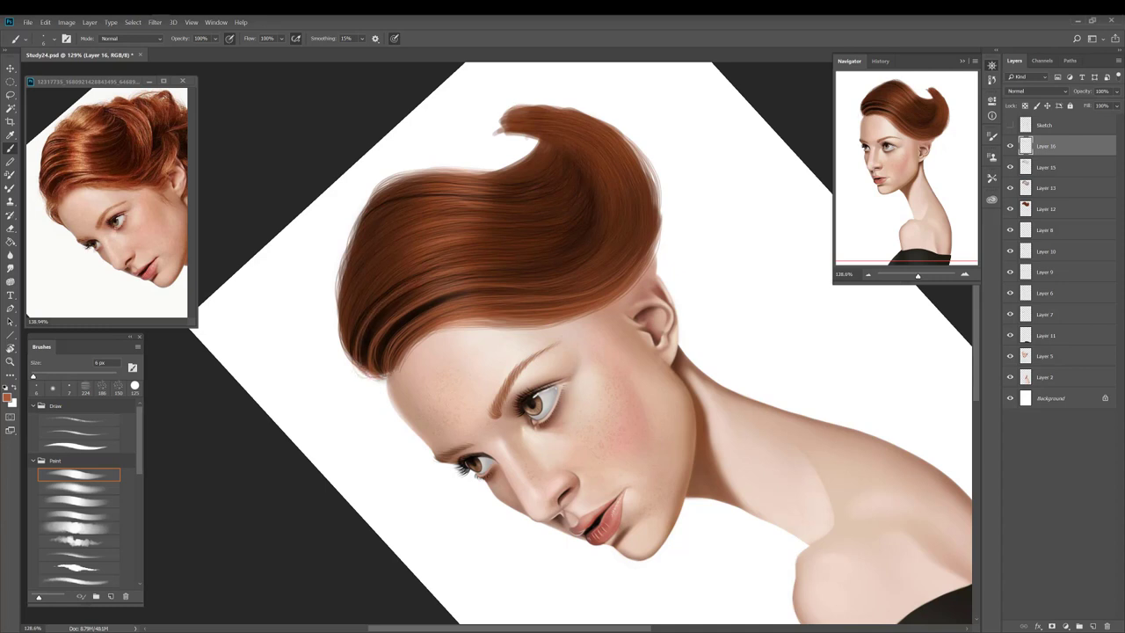
# Step: Draw fine reddish strands at 6 px from the front edge of the hair over the crown and into the back curve
pyautogui.moveTo(417, 272)
pyautogui.mouseDown()
pyautogui.moveTo(349, 347)
pyautogui.moveTo(352, 297)
pyautogui.moveTo(335, 334)
pyautogui.mouseUp()
pyautogui.moveTo(367, 278); pyautogui.dragTo(352, 295)
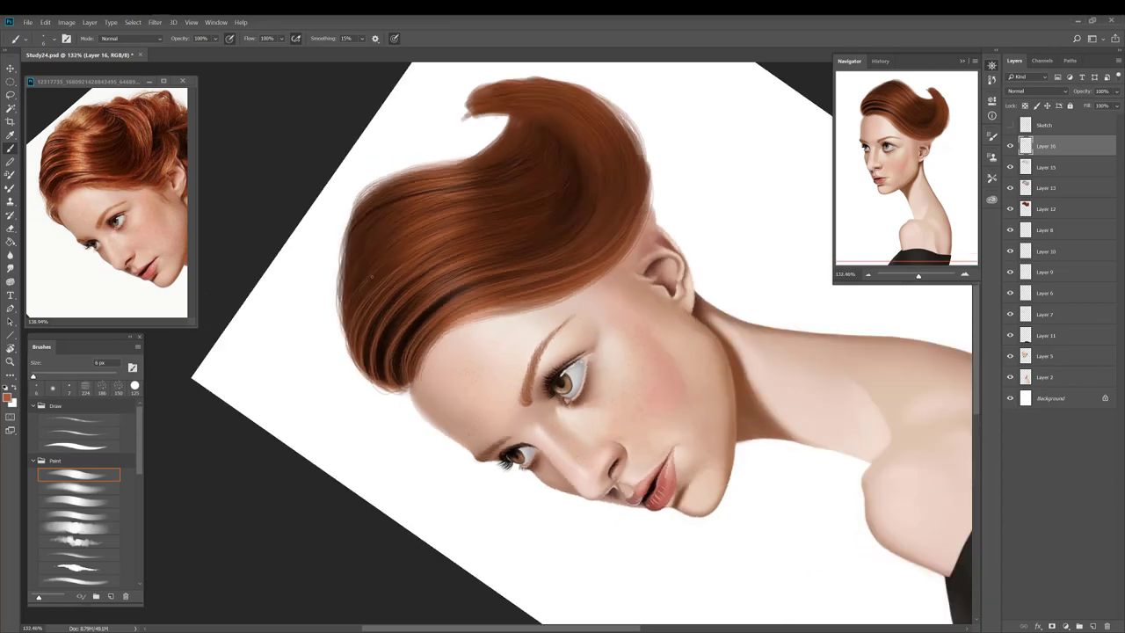
pyautogui.moveTo(392, 262); pyautogui.dragTo(349, 308)
pyautogui.moveTo(408, 239)
pyautogui.mouseDown()
pyautogui.moveTo(346, 292)
pyautogui.moveTo(349, 274)
pyautogui.mouseUp()
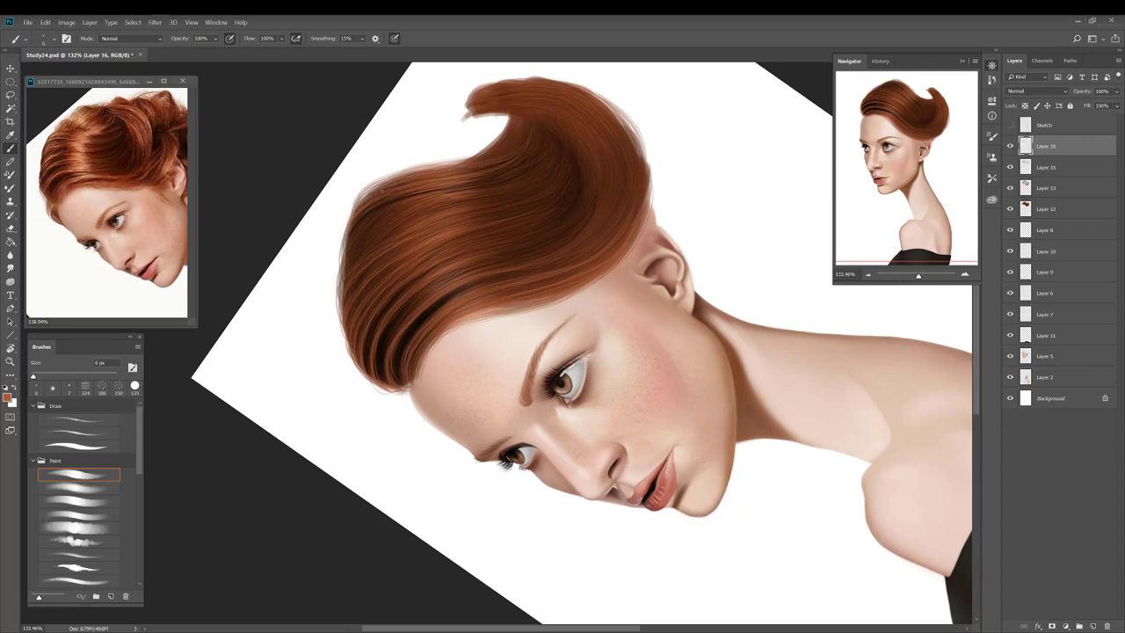
pyautogui.moveTo(399, 203)
pyautogui.mouseDown()
pyautogui.moveTo(348, 237)
pyautogui.moveTo(348, 263)
pyautogui.mouseUp()
pyautogui.moveTo(393, 233); pyautogui.dragTo(351, 265)
pyautogui.moveTo(396, 226); pyautogui.dragTo(346, 264)
pyautogui.moveTo(505, 192); pyautogui.dragTo(350, 246)
pyautogui.moveTo(394, 217)
pyautogui.mouseDown()
pyautogui.moveTo(358, 237)
pyautogui.moveTo(348, 296)
pyautogui.mouseUp()
pyautogui.moveTo(561, 169)
pyautogui.mouseDown()
pyautogui.moveTo(509, 212)
pyautogui.moveTo(468, 219)
pyautogui.mouseUp()
pyautogui.moveTo(341, 324); pyautogui.dragTo(347, 345)
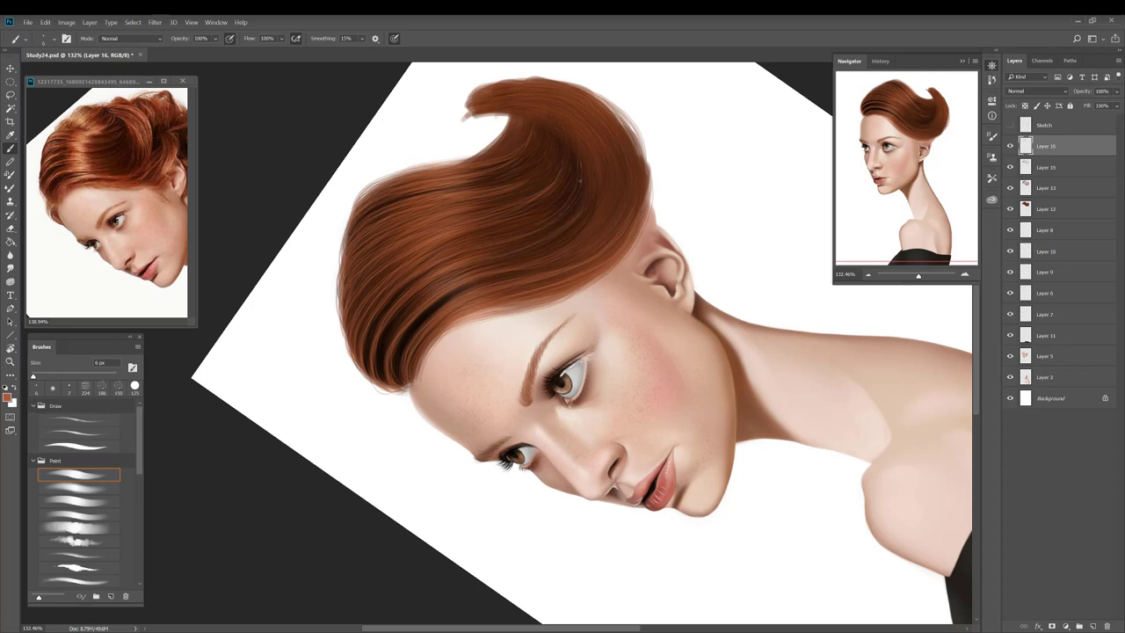
pyautogui.moveTo(435, 311); pyautogui.dragTo(402, 364)
pyautogui.moveTo(548, 157); pyautogui.dragTo(534, 174)
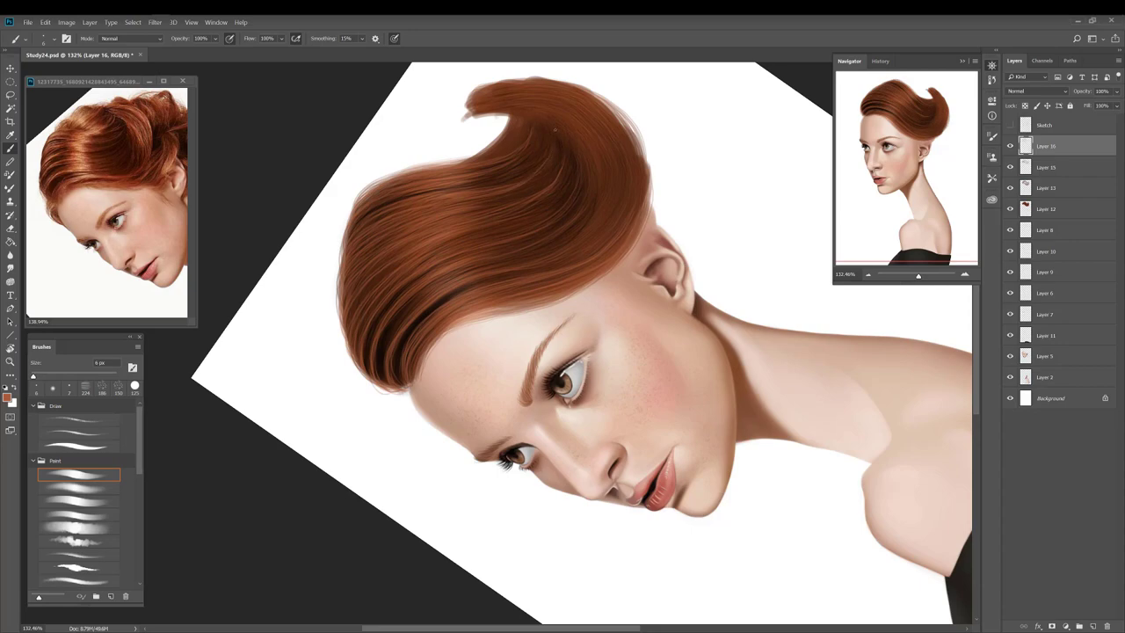